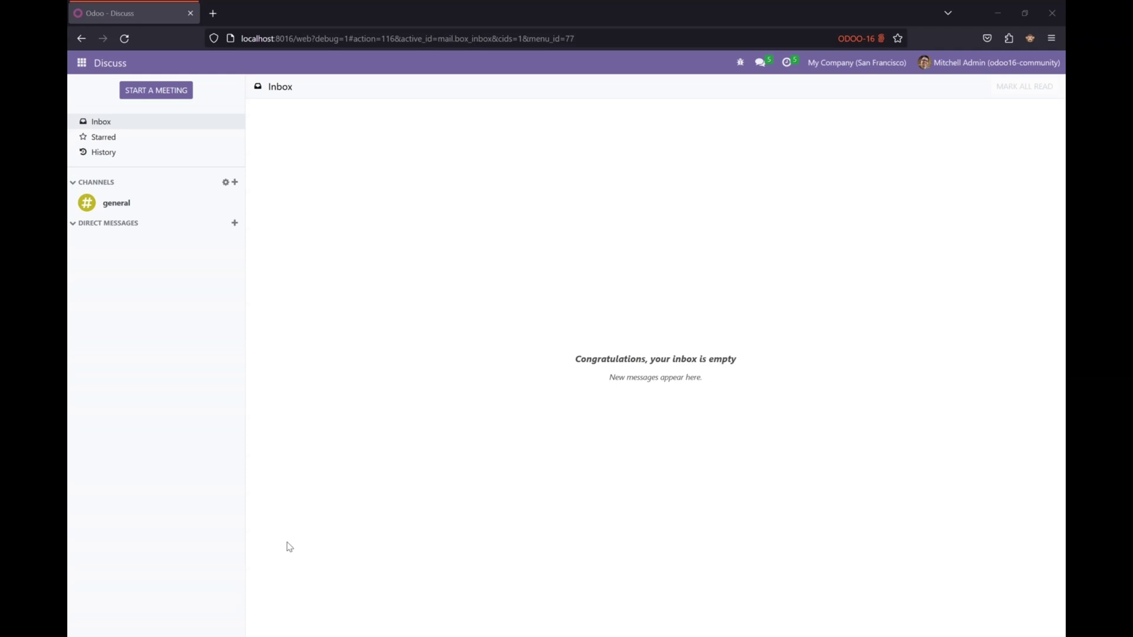
# Step: From the Purchase app, open quotation P00007 and highlight the Buyer field under Other Information
pyautogui.click(82, 63)
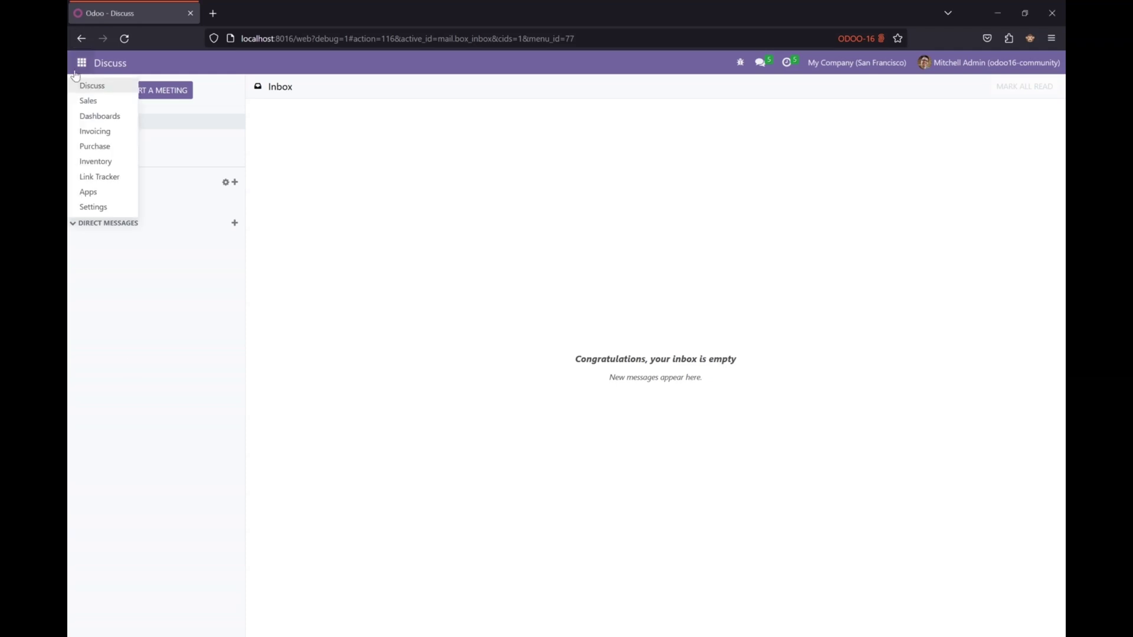
pyautogui.click(95, 146)
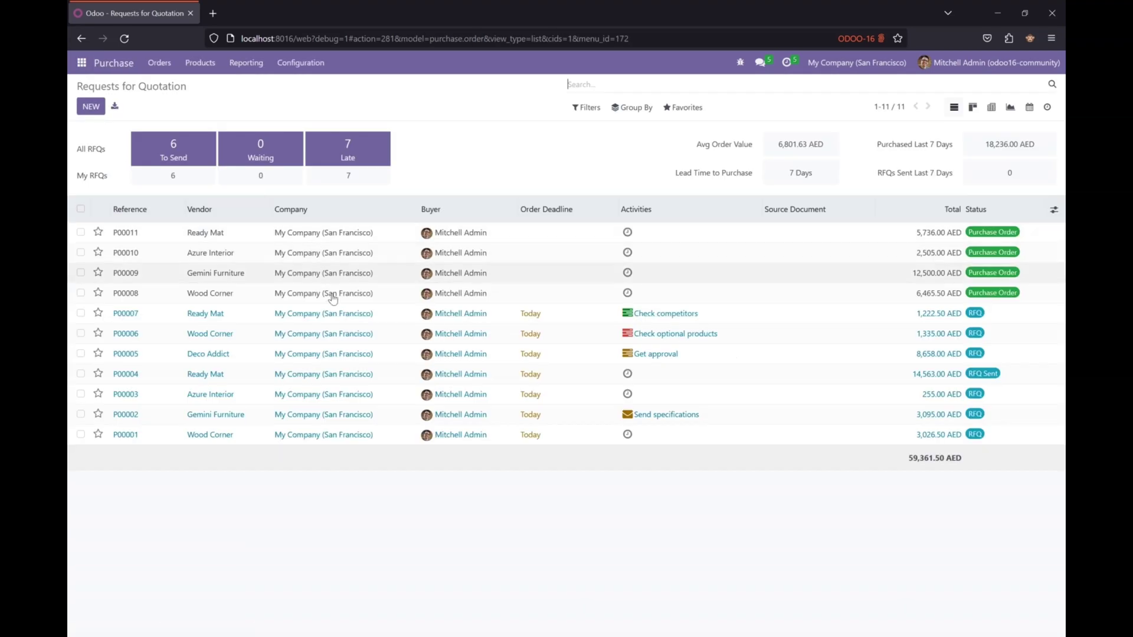
pyautogui.click(341, 319)
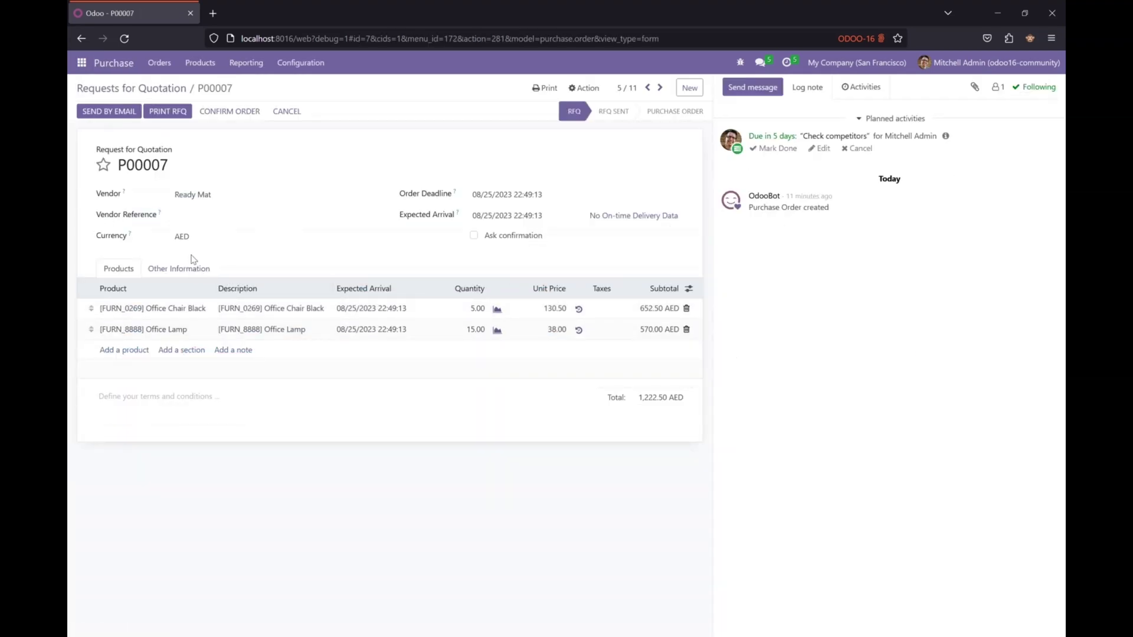
pyautogui.click(191, 269)
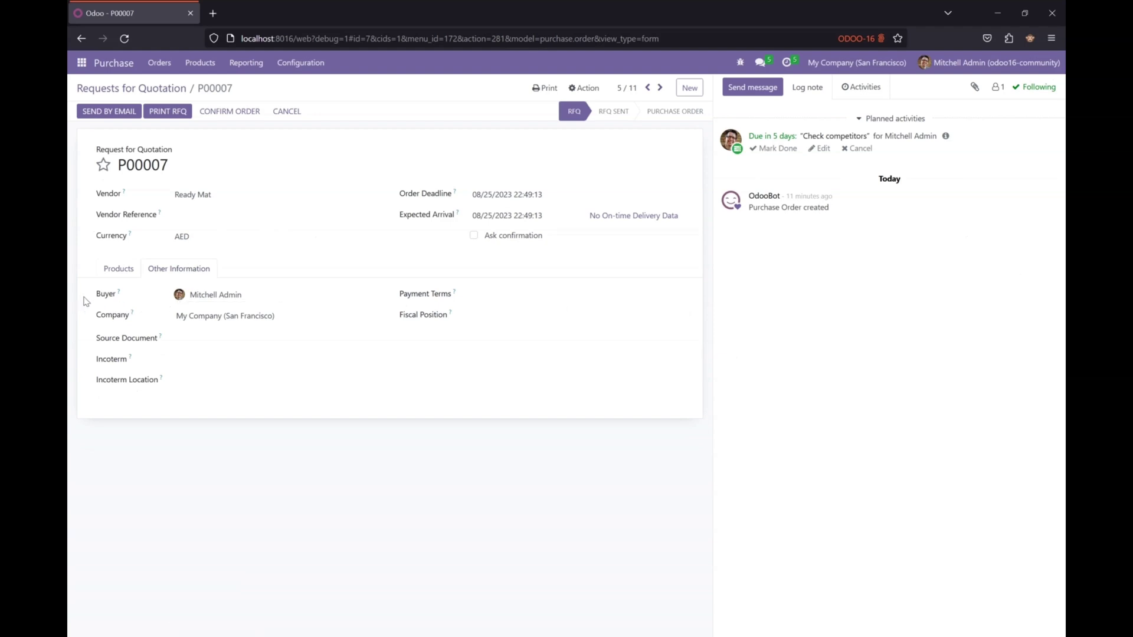
pyautogui.moveTo(89, 304); pyautogui.dragTo(131, 301)
pyautogui.click(230, 437)
# Step: Create a new file purchase_order.xml inside the purchase_demo folder
pyautogui.click(782, 544)
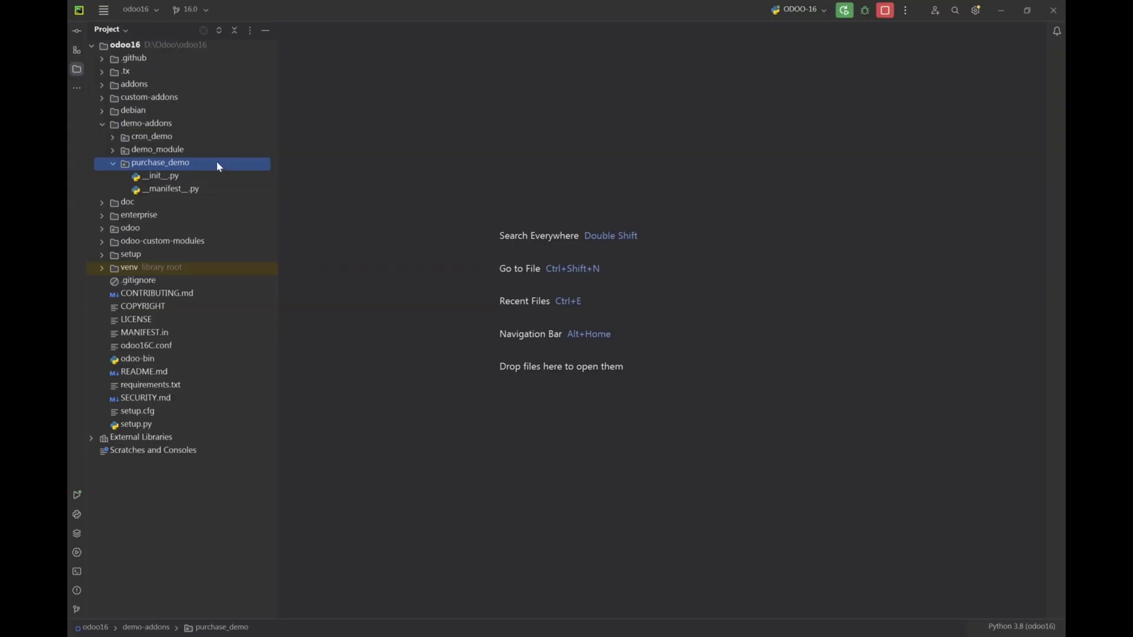
pyautogui.rightClick(163, 169)
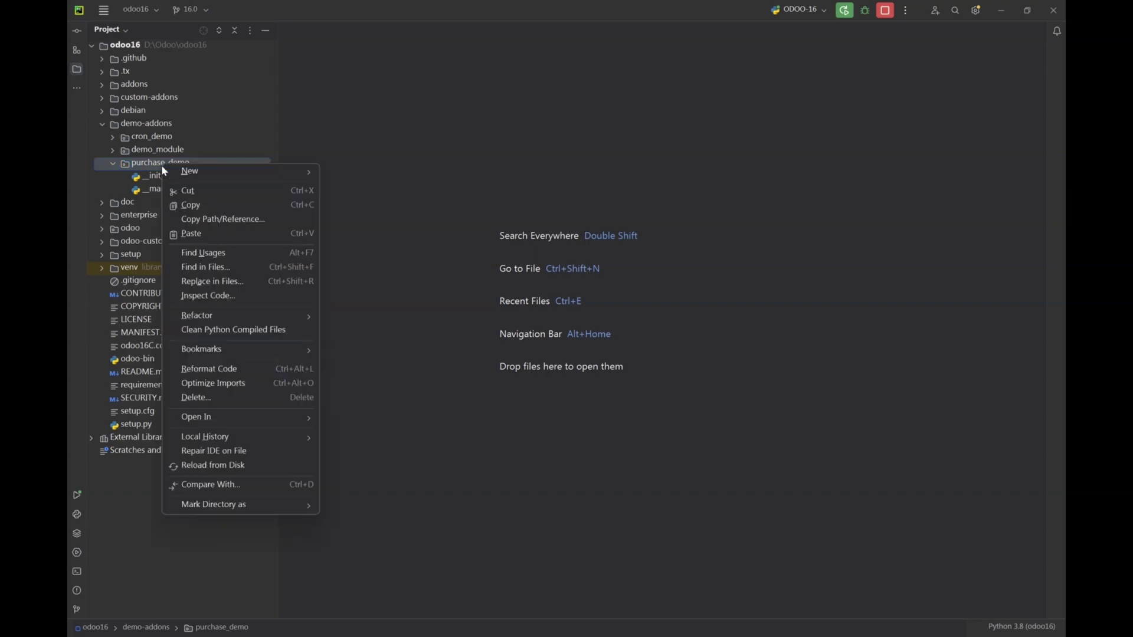
pyautogui.moveTo(245, 172)
pyautogui.click(357, 172)
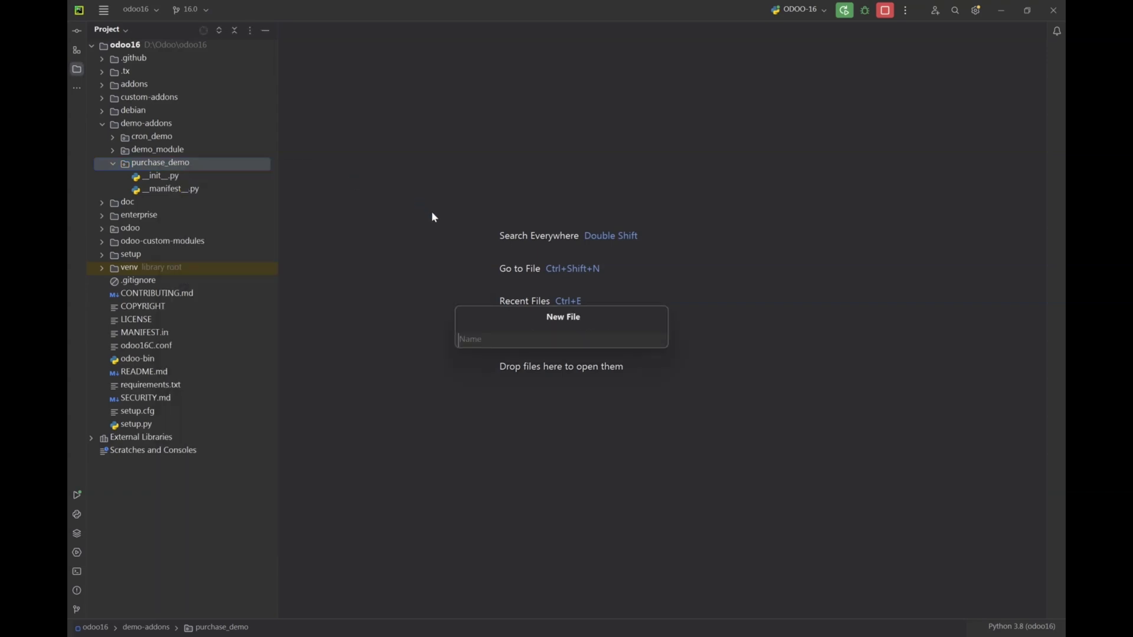
pyautogui.write('purchase_order.xml')
pyautogui.press('Return')
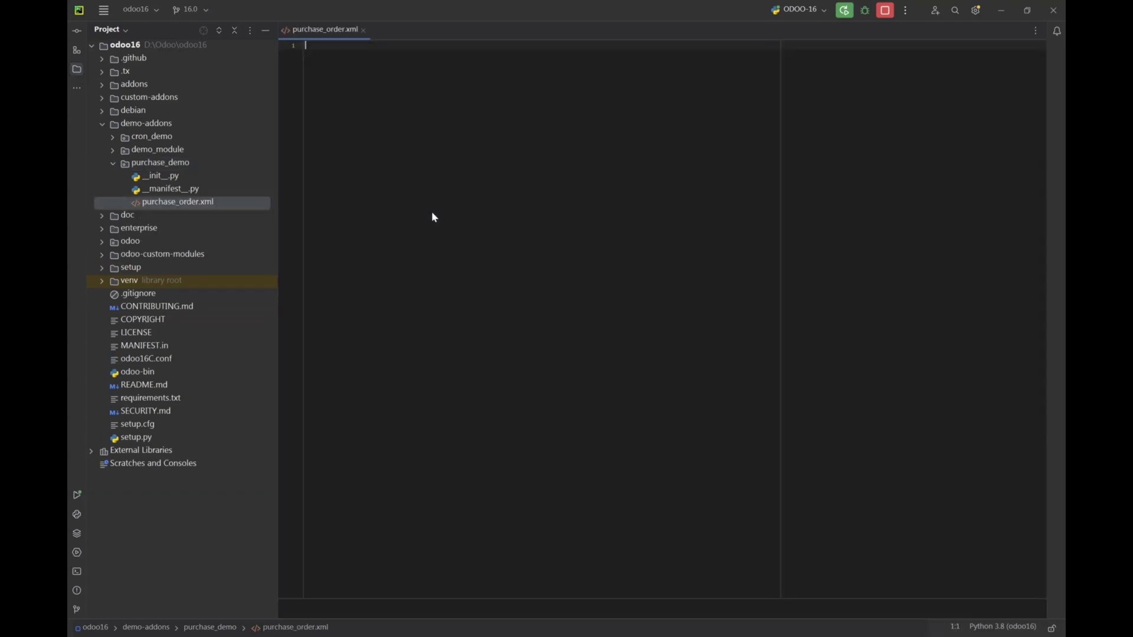
# Step: Add a UTF-8 XML declaration and an <odoo> root element, then return to the Odoo quotation
pyautogui.scroll(3, 434, 218)
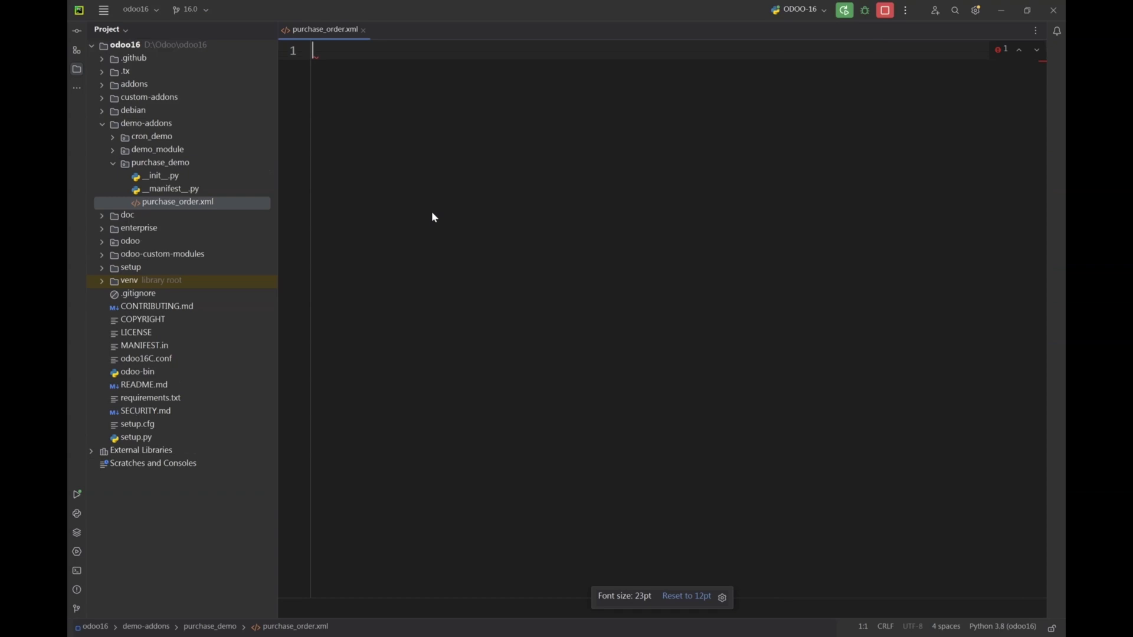
pyautogui.write('<')
pyautogui.press('Return')
pyautogui.press('Return')
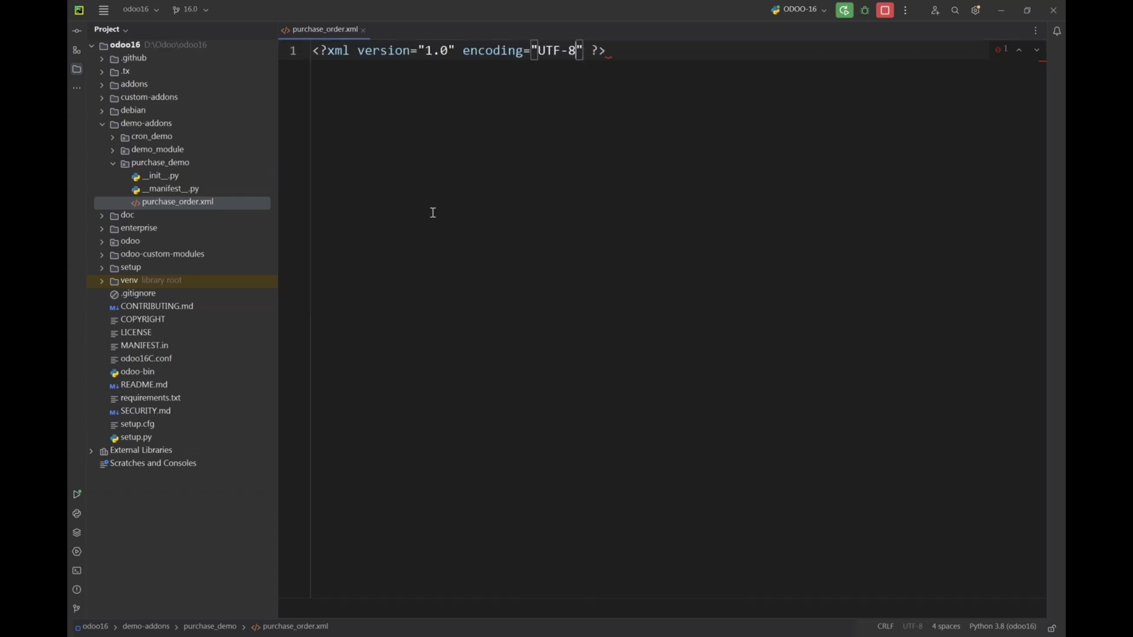
pyautogui.press('Return')
pyautogui.press('Return')
pyautogui.write('<odoo')
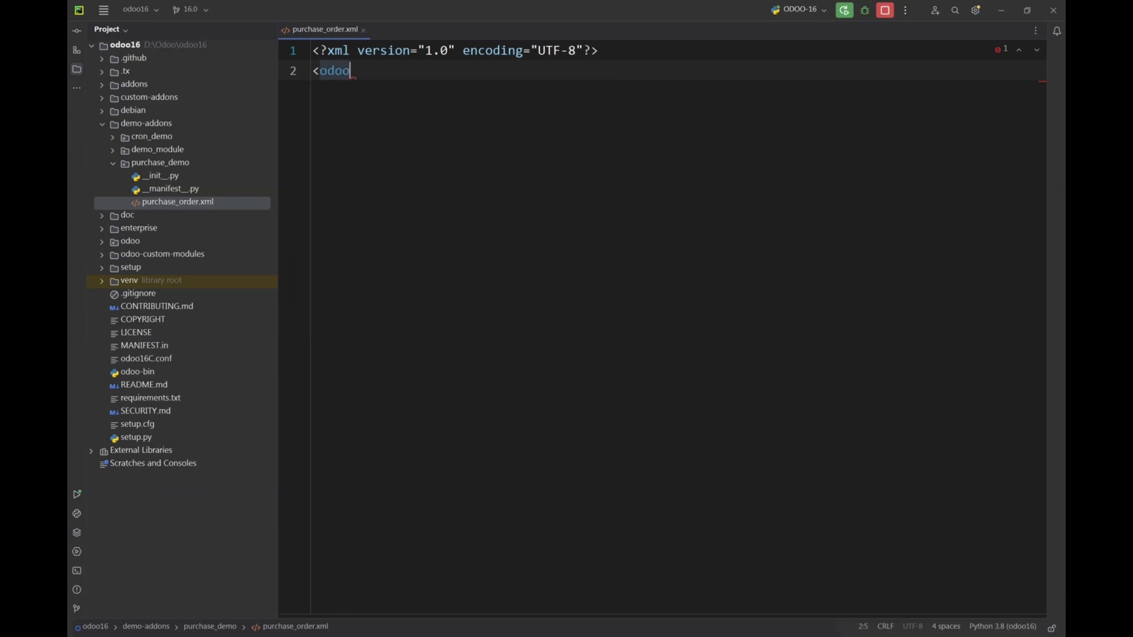
pyautogui.write('>')
pyautogui.press('Return')
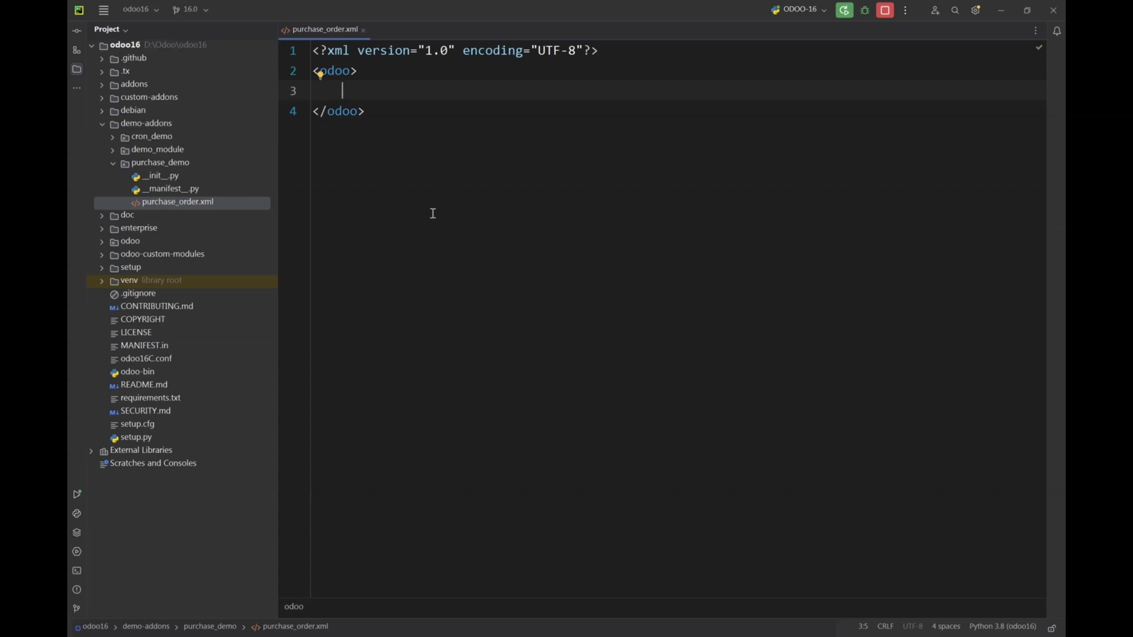
pyautogui.hotkey('alt', 'Tab')
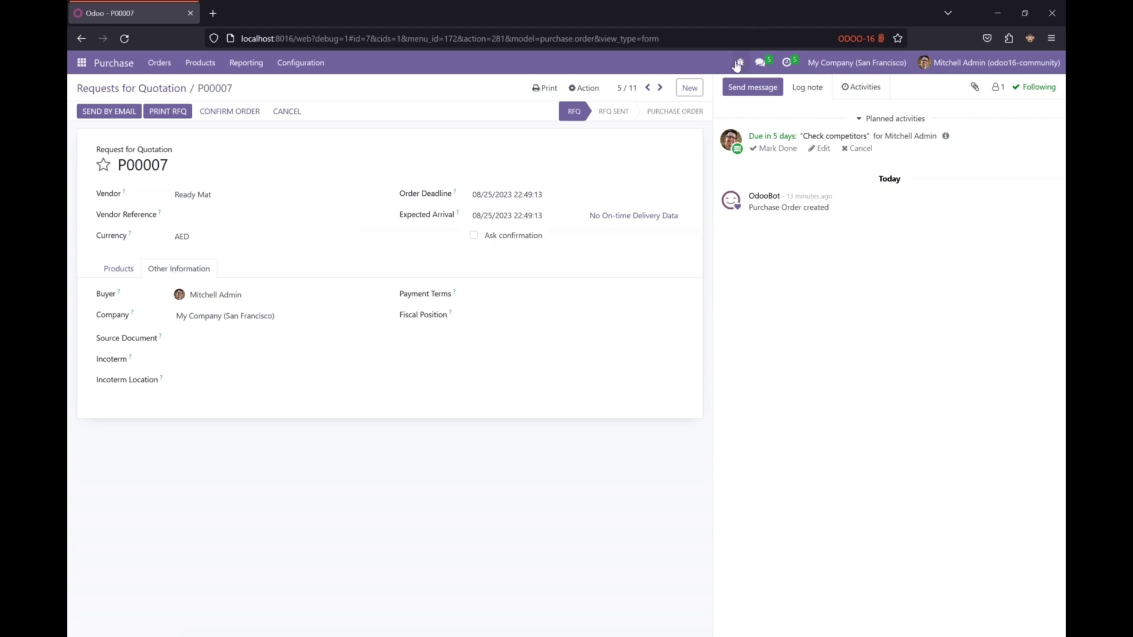
# Step: Find the user_id field inside the other_info group in the purchase order form's architecture
pyautogui.click(738, 63)
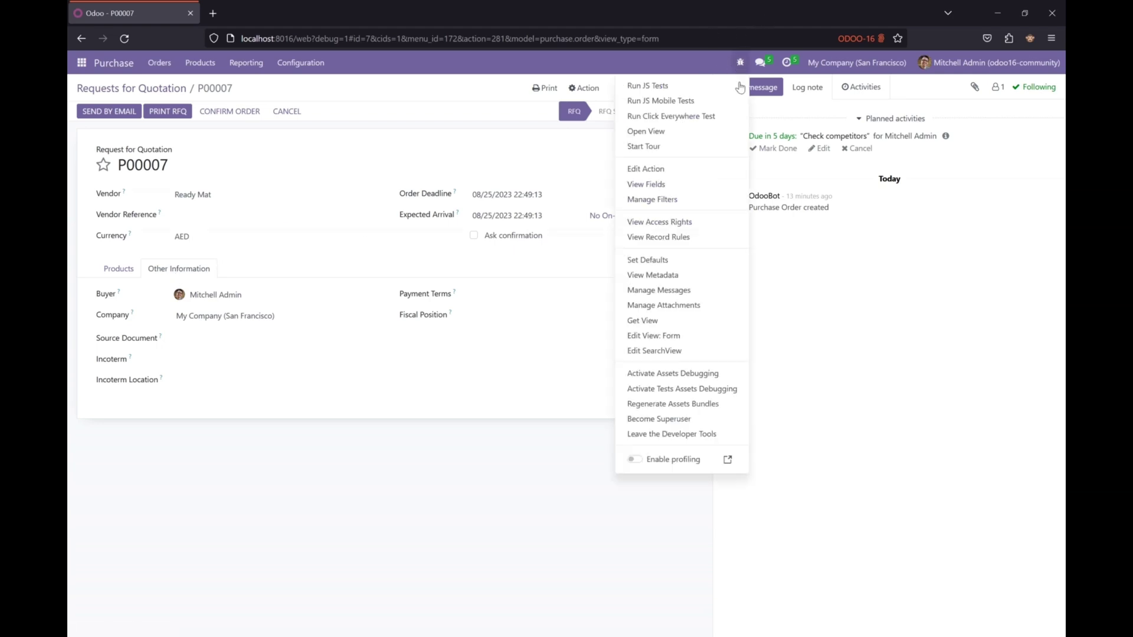
pyautogui.click(683, 336)
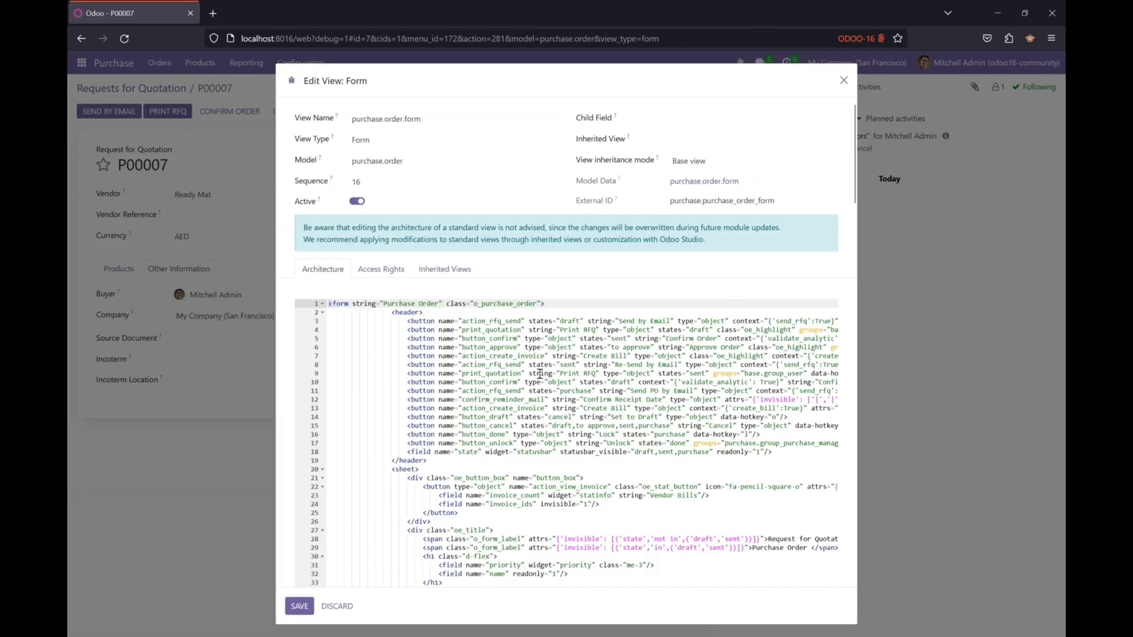
pyautogui.hotkey('ctrl', '+')
pyautogui.hotkey('ctrl', '+')
pyautogui.hotkey('ctrl', '+')
pyautogui.scroll(-10, 538, 373)
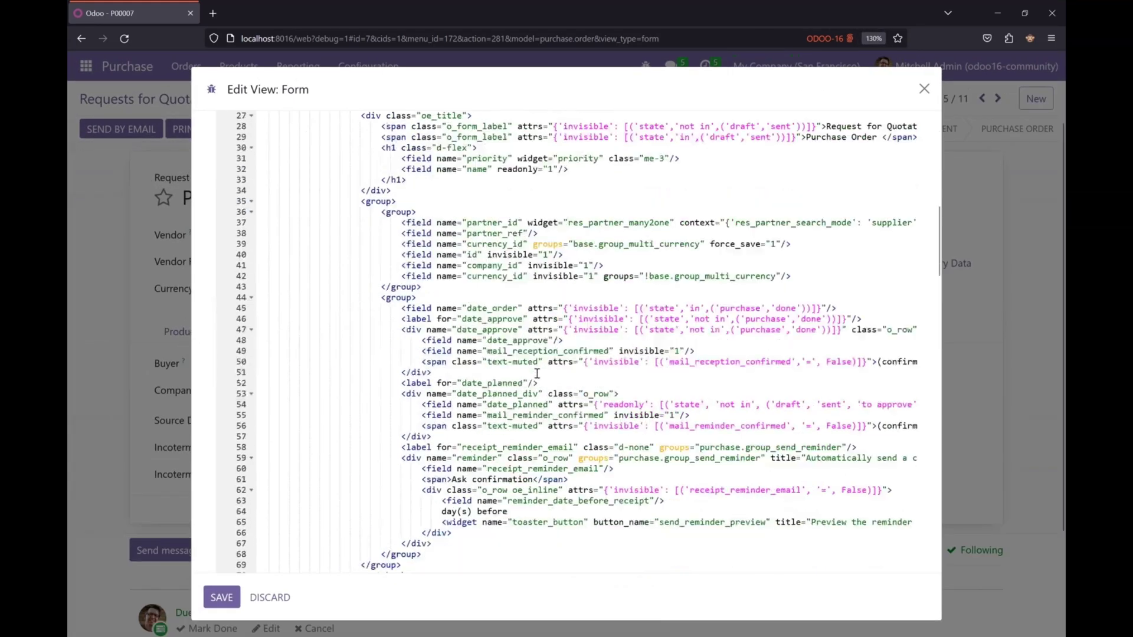
pyautogui.scroll(-14, 537, 374)
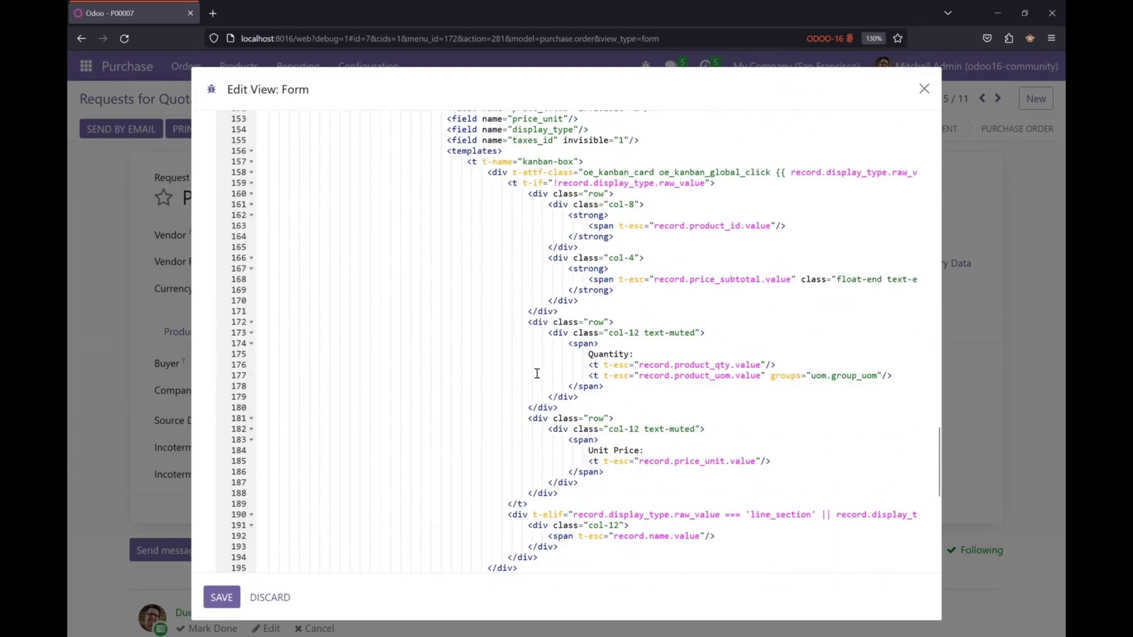
pyautogui.scroll(-1, 537, 373)
pyautogui.scroll(-5, 537, 374)
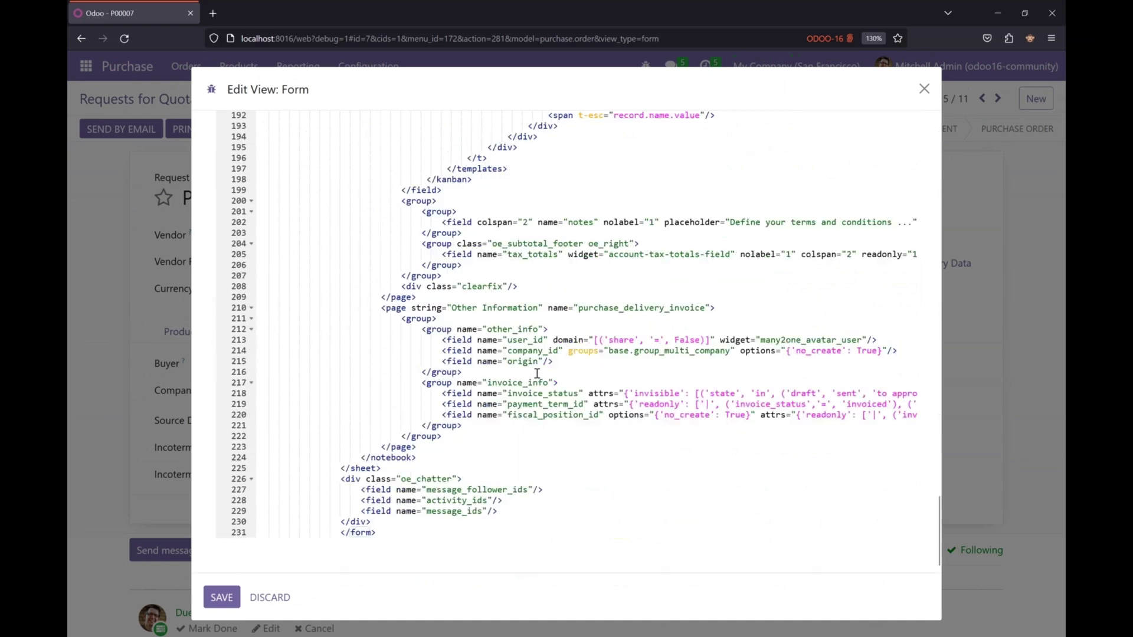
pyautogui.doubleClick(519, 340)
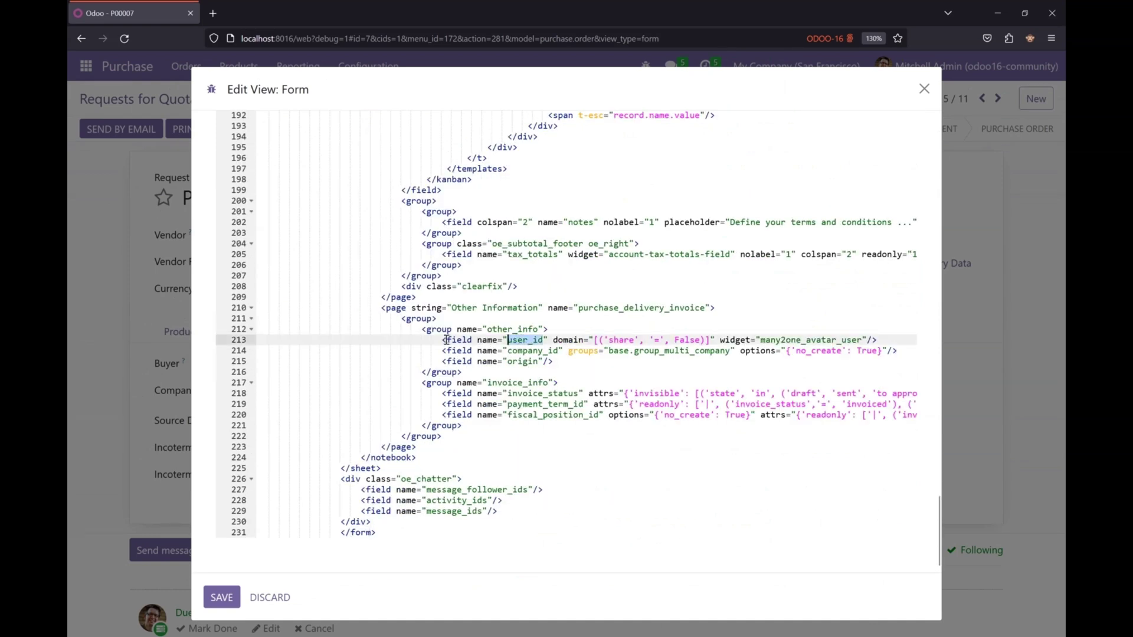
pyautogui.moveTo(443, 340); pyautogui.dragTo(546, 340)
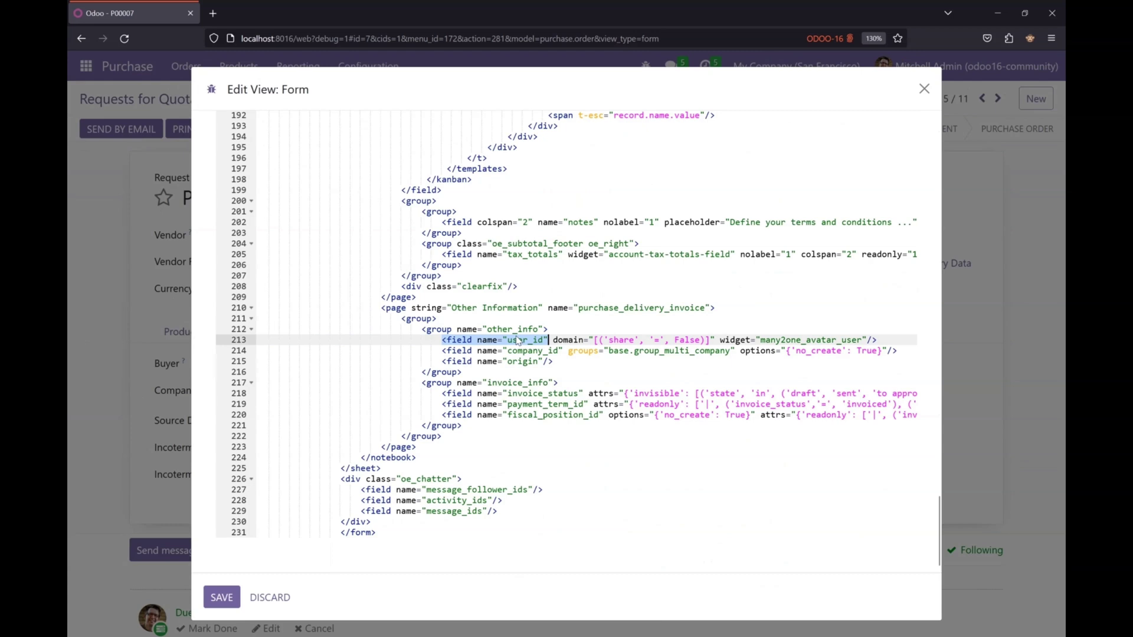
pyautogui.moveTo(423, 330); pyautogui.dragTo(557, 328)
pyautogui.doubleClick(523, 331)
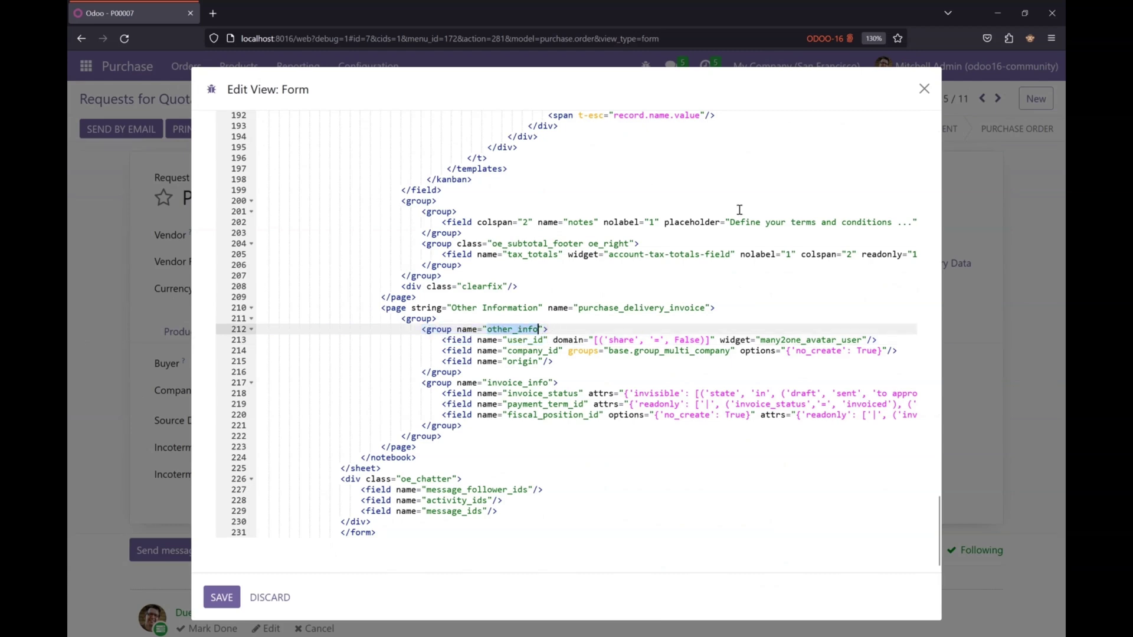
pyautogui.click(926, 90)
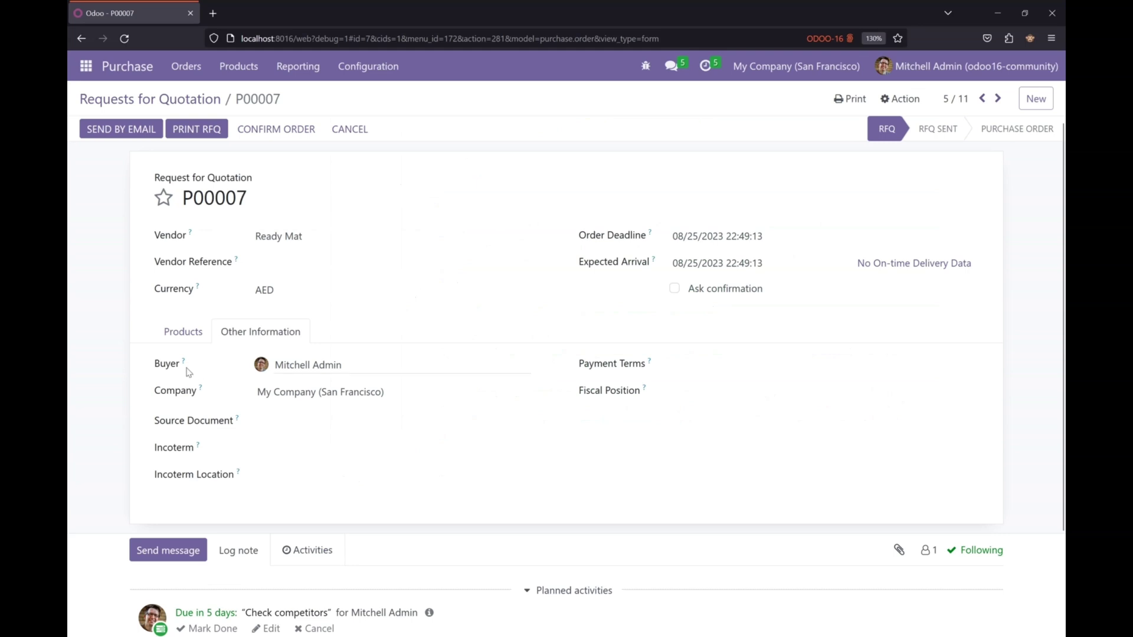
# Step: Open the purchase search view's architecture and select its full external ID
pyautogui.moveTo(185, 366)
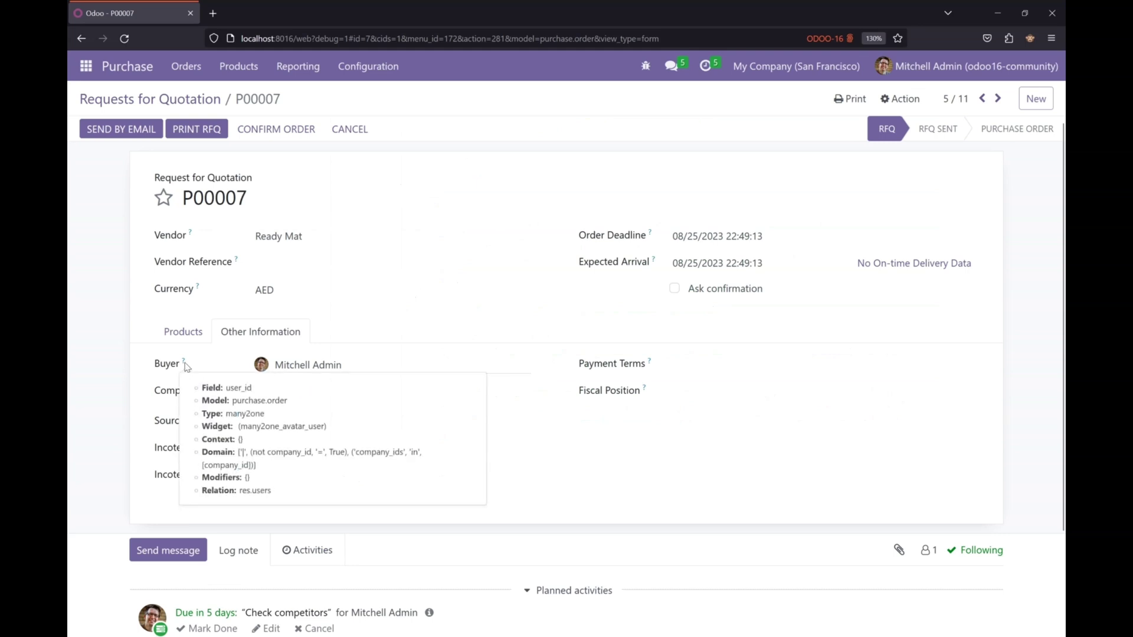
pyautogui.press('alt')
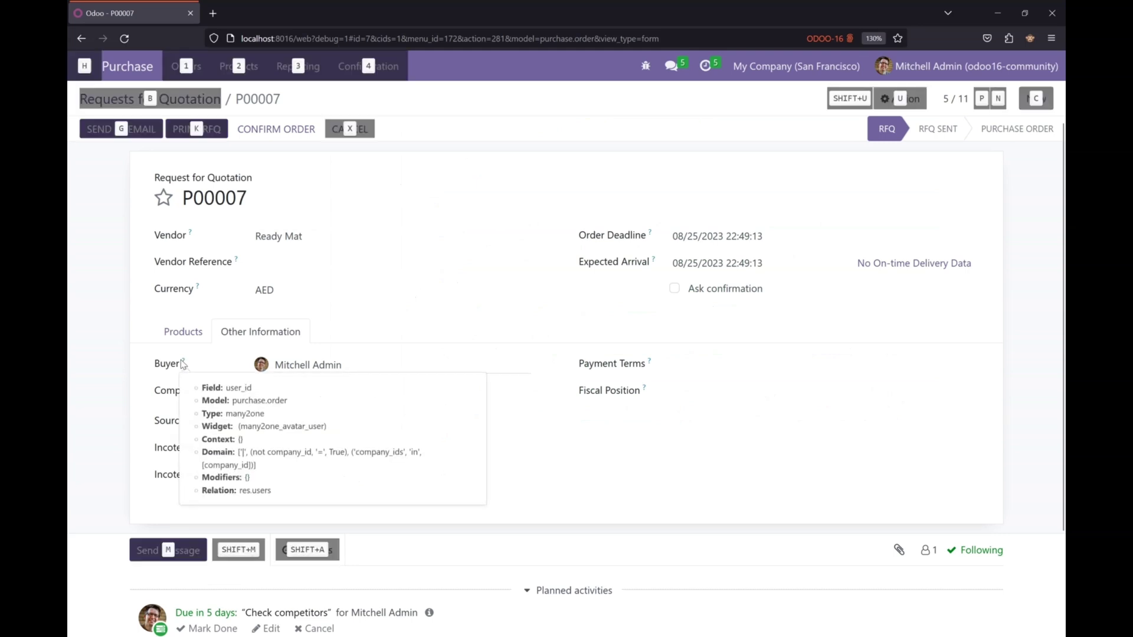
pyautogui.hotkey('alt', 'Tab')
pyautogui.hotkey('alt', 'Tab')
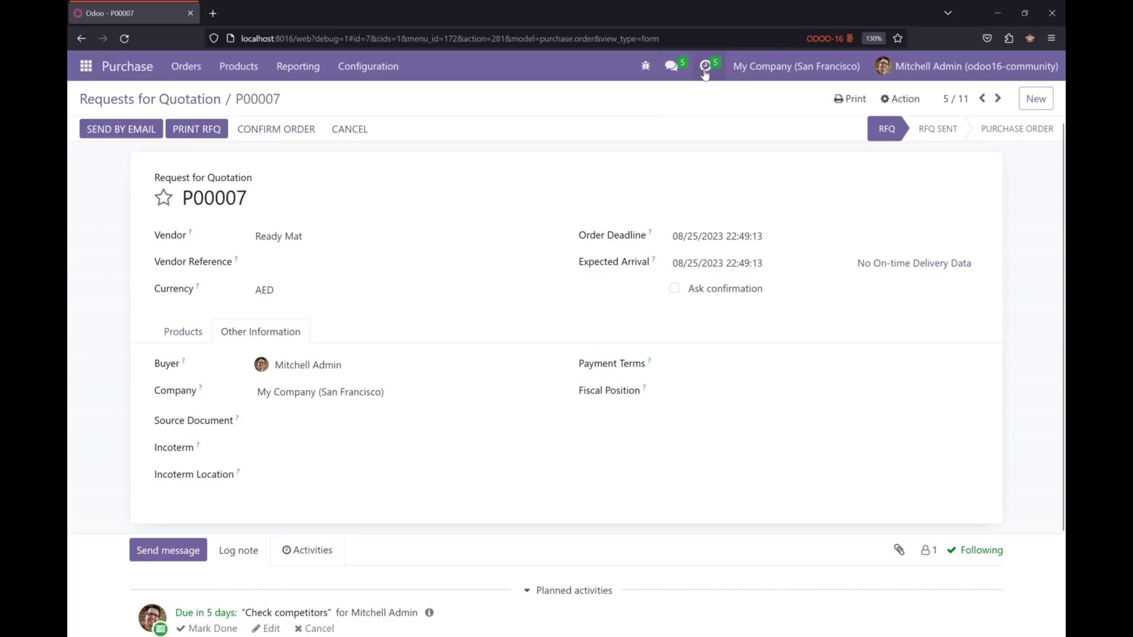
pyautogui.click(645, 67)
pyautogui.click(573, 435)
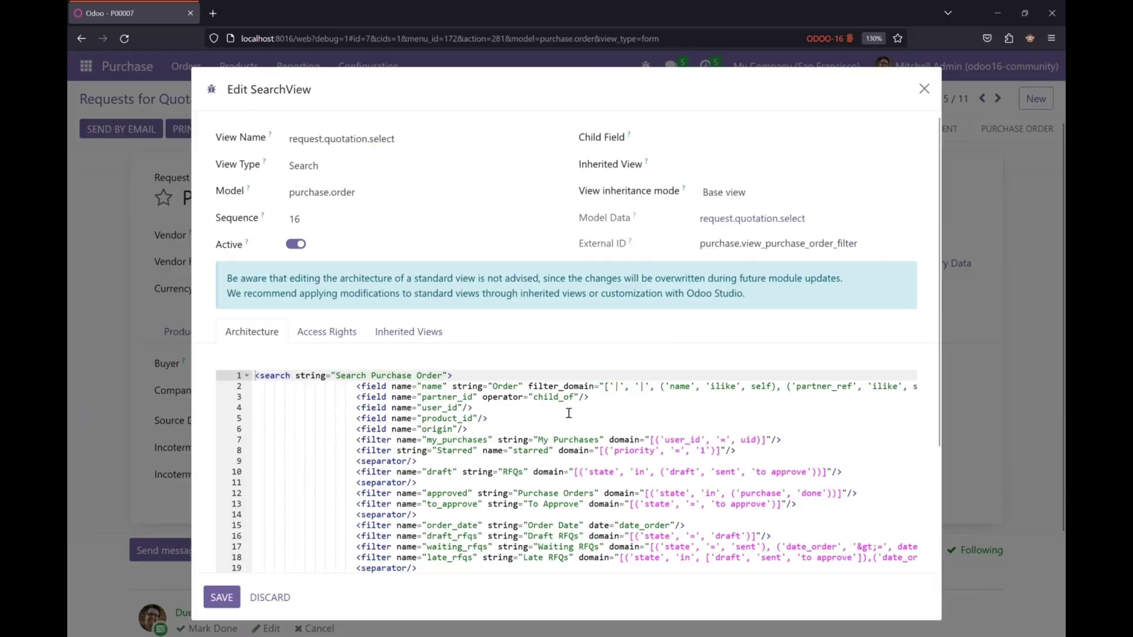
pyautogui.doubleClick(745, 244)
pyautogui.moveTo(745, 244); pyautogui.dragTo(707, 258)
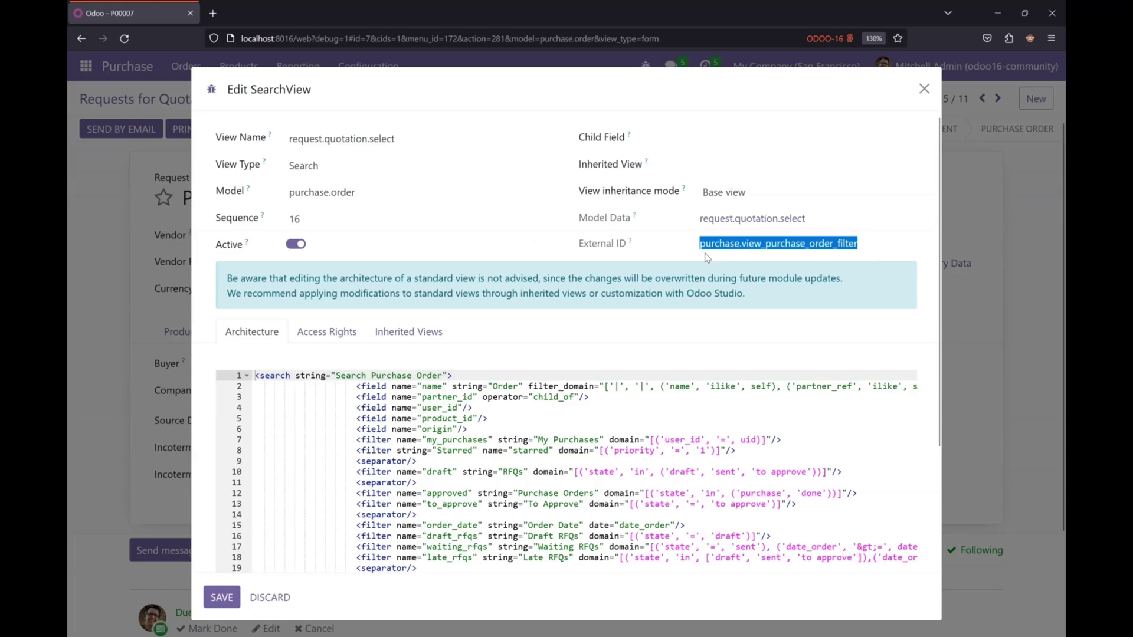
# Step: Add an ir.ui.view record view_purchase_order_inherit with name field view.purchase.order.inherit
pyautogui.hotkey('alt', 'Tab')
pyautogui.write('<')
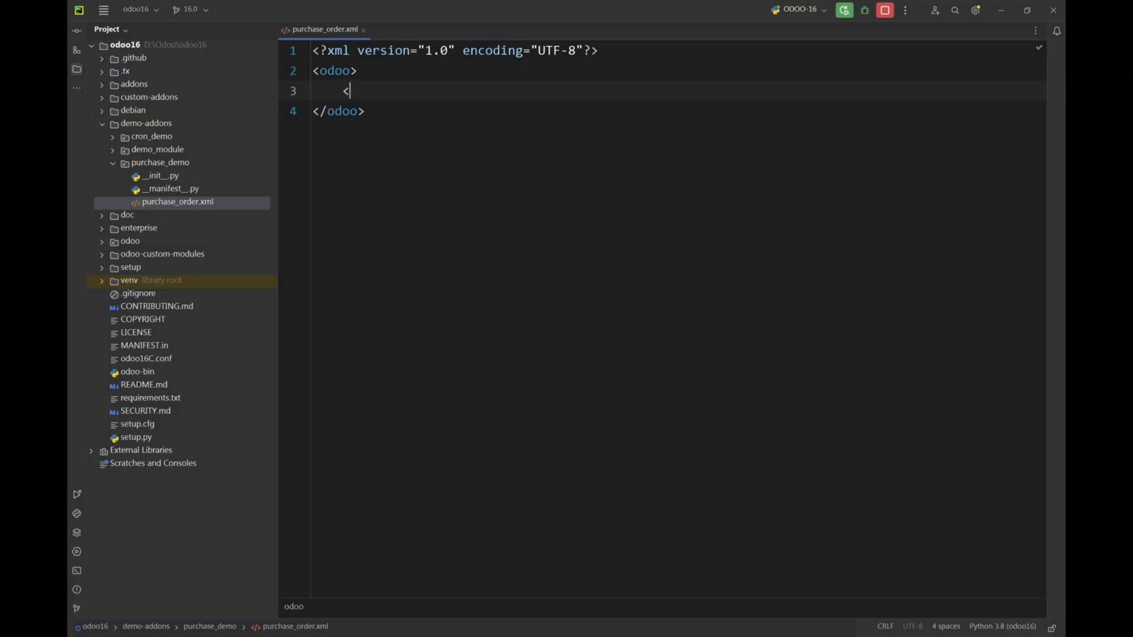
pyautogui.write('record i')
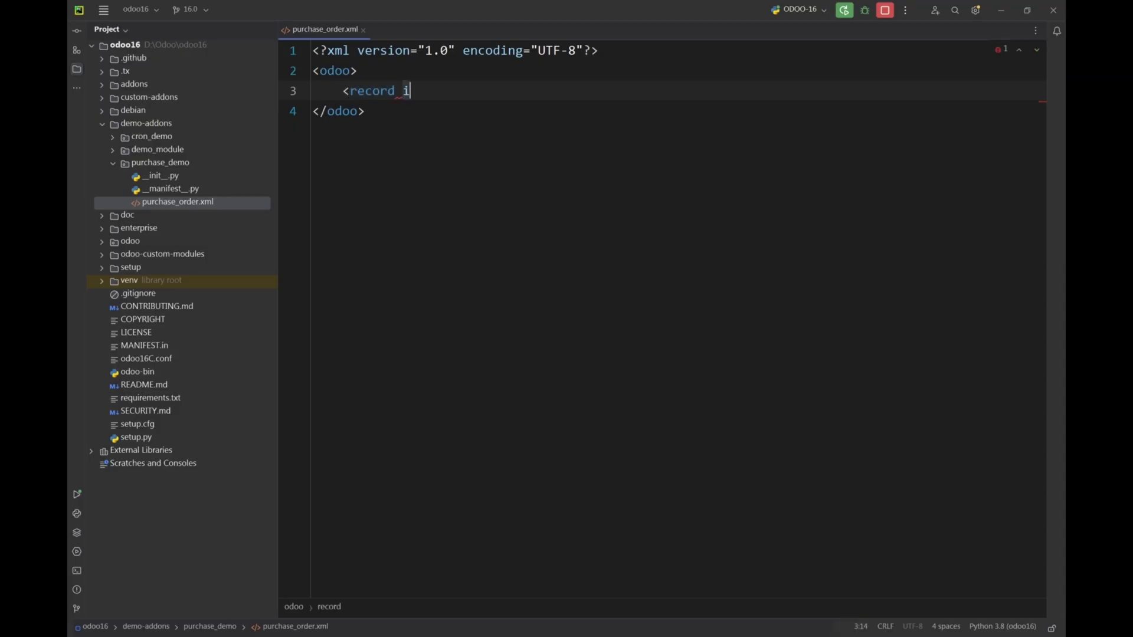
pyautogui.write('d="view_p')
pyautogui.write('urchase_o')
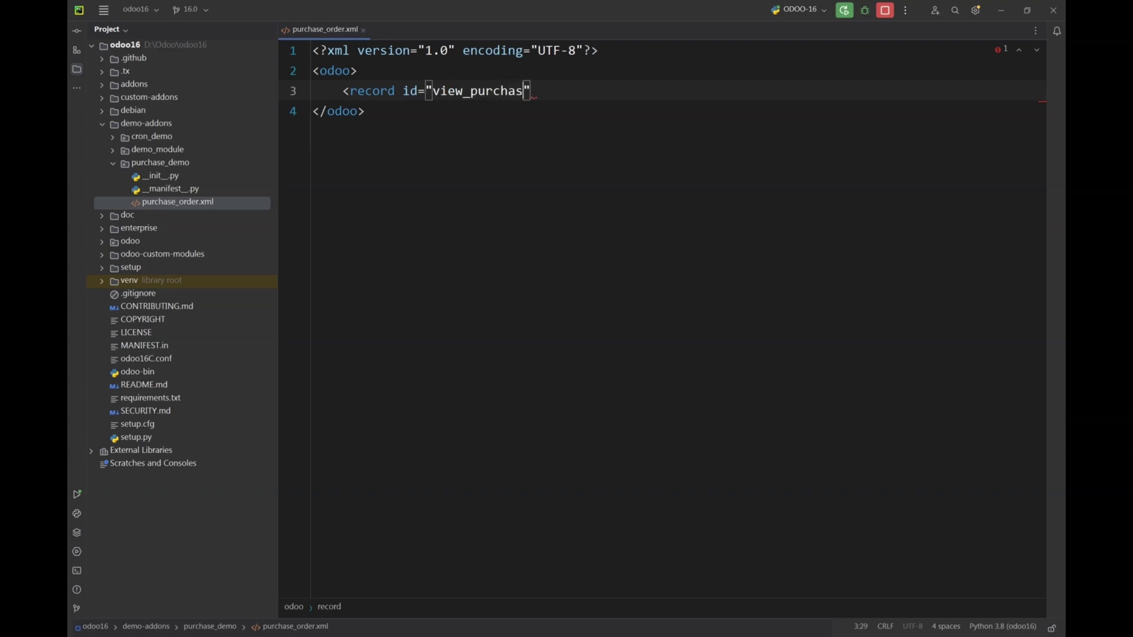
pyautogui.write('rder_inherit"')
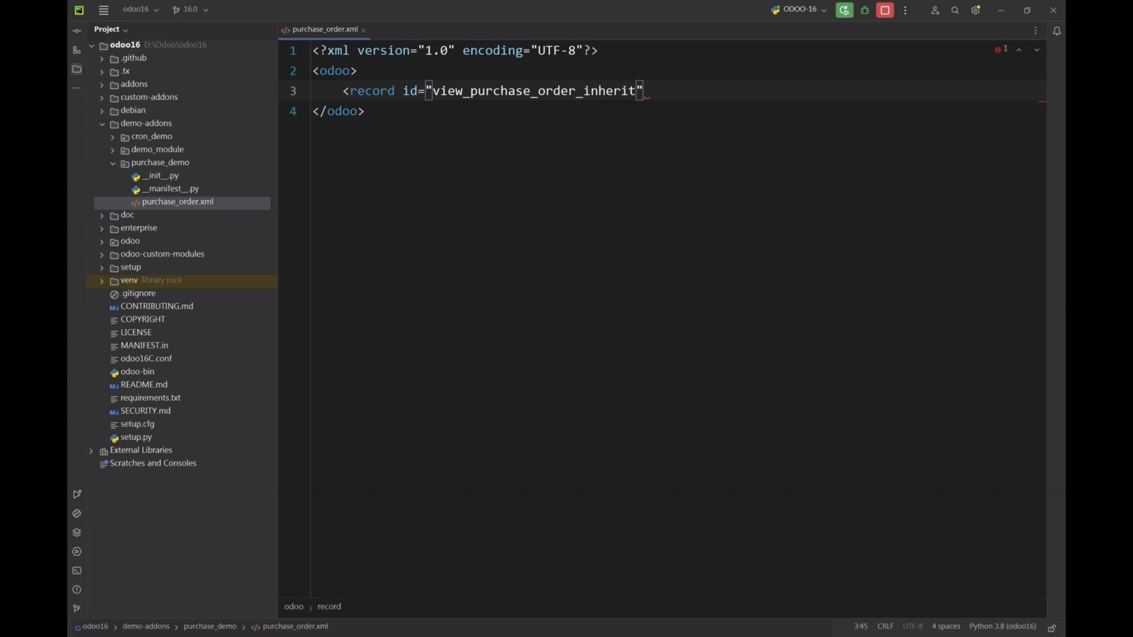
pyautogui.write(' model="')
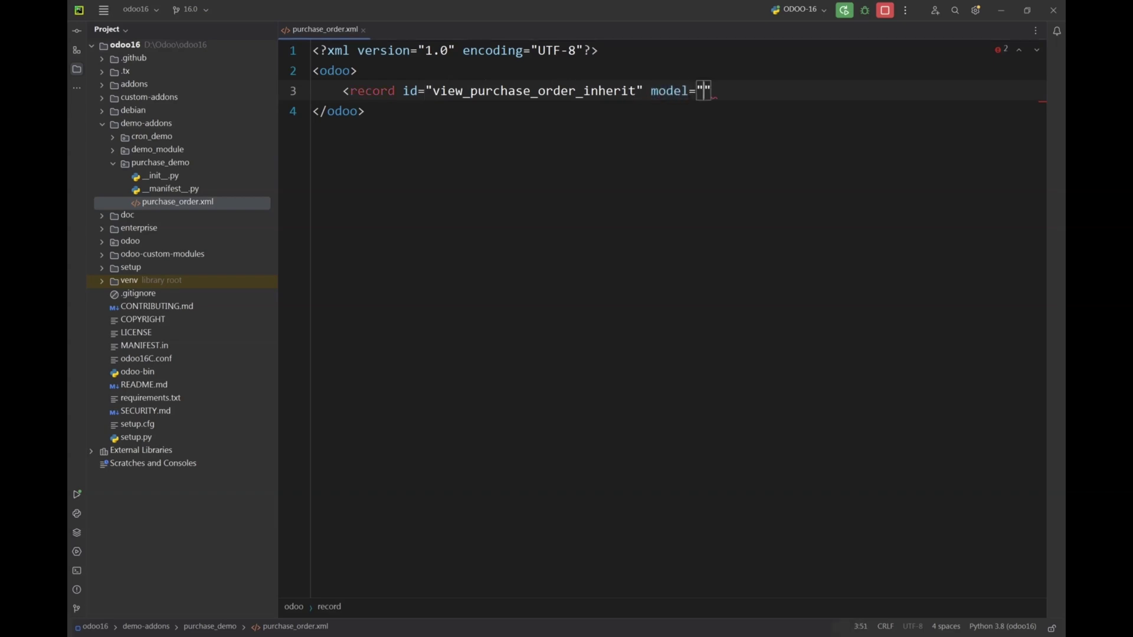
pyautogui.write('ir.ui.view"')
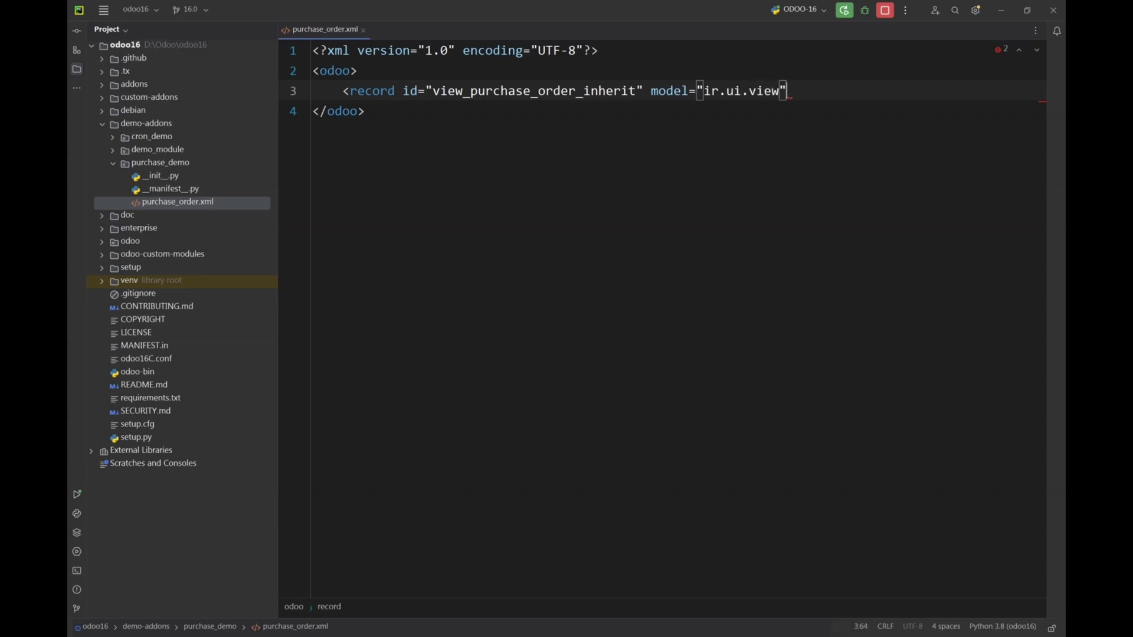
pyautogui.write('>')
pyautogui.press('Return')
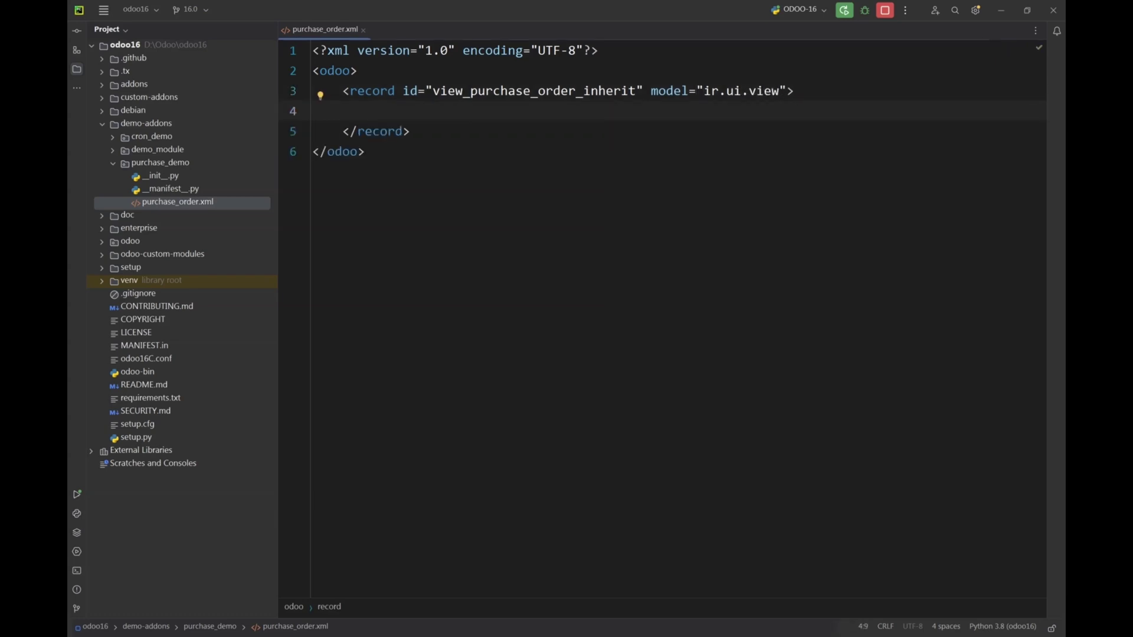
pyautogui.write('<field name="')
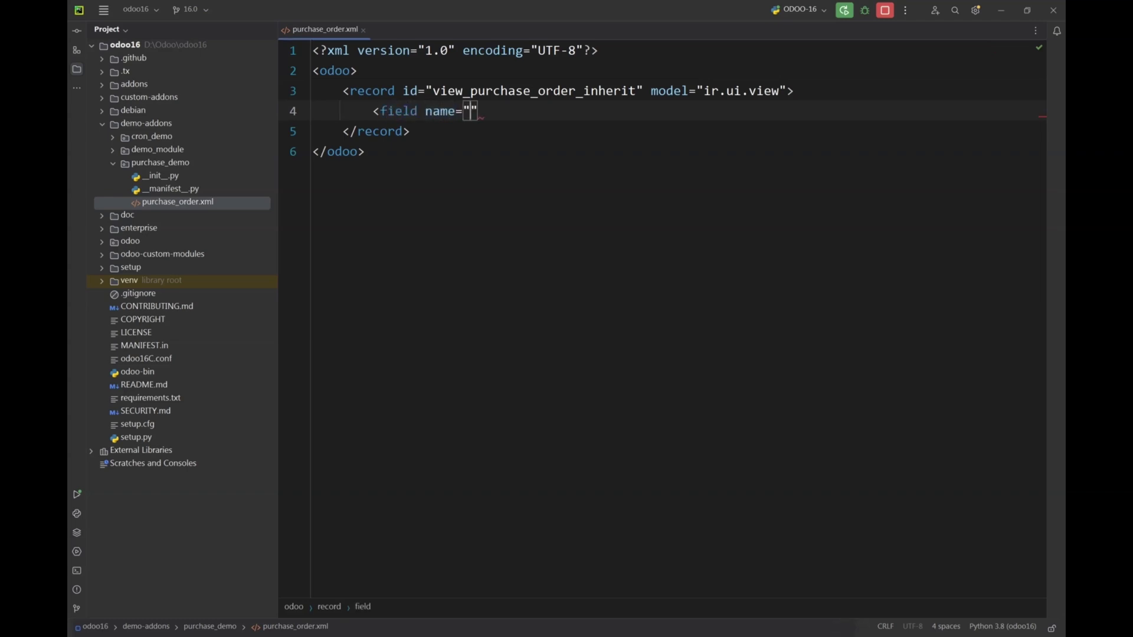
pyautogui.write('name">')
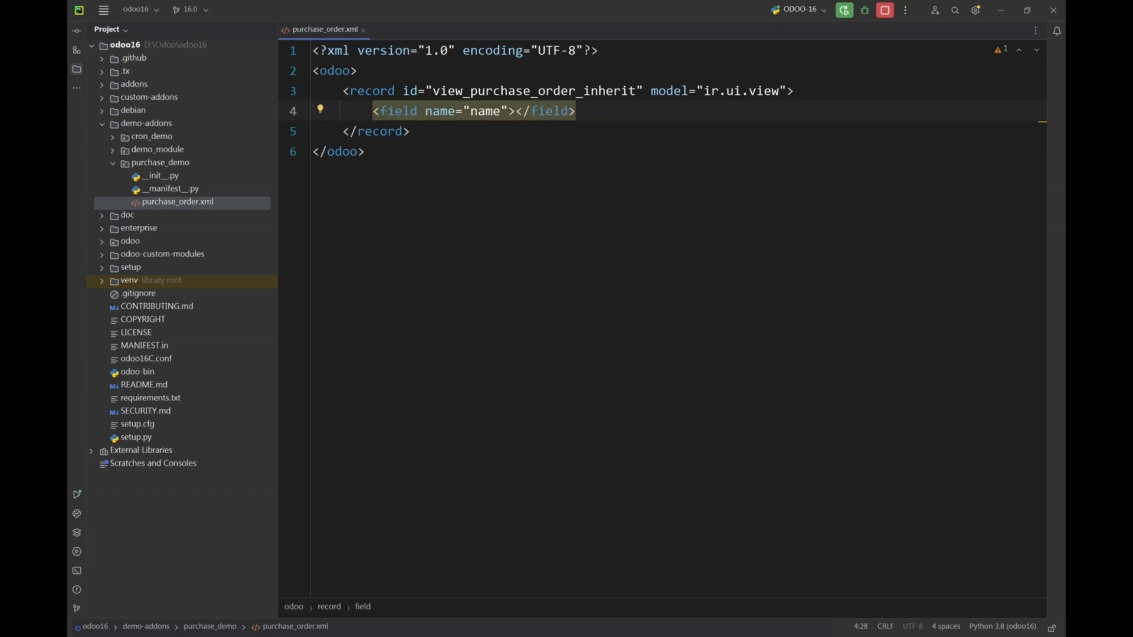
pyautogui.write('view.purch')
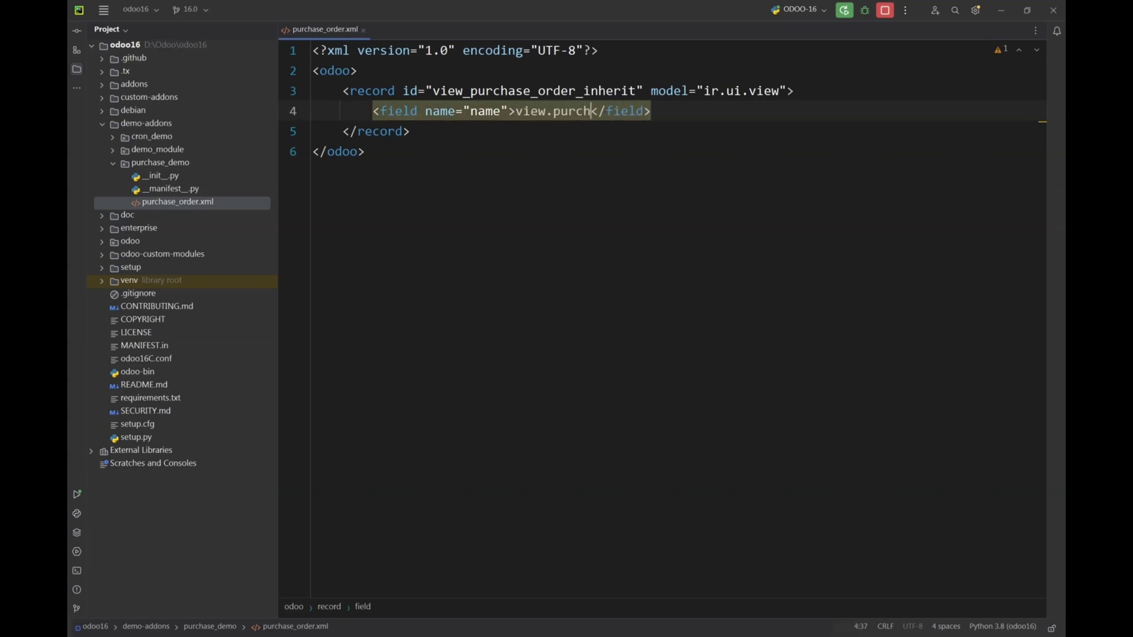
pyautogui.write('ase.order.')
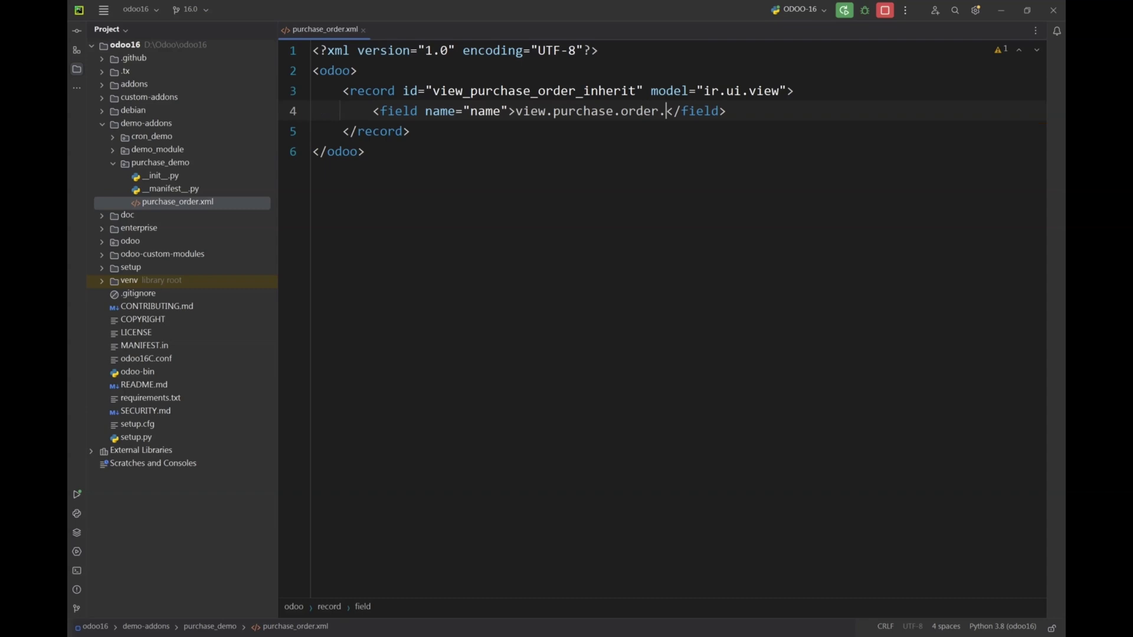
pyautogui.write('inherit')
# Step: Duplicate the name line and turn it into a model field set to purchase.order
pyautogui.click(779, 110)
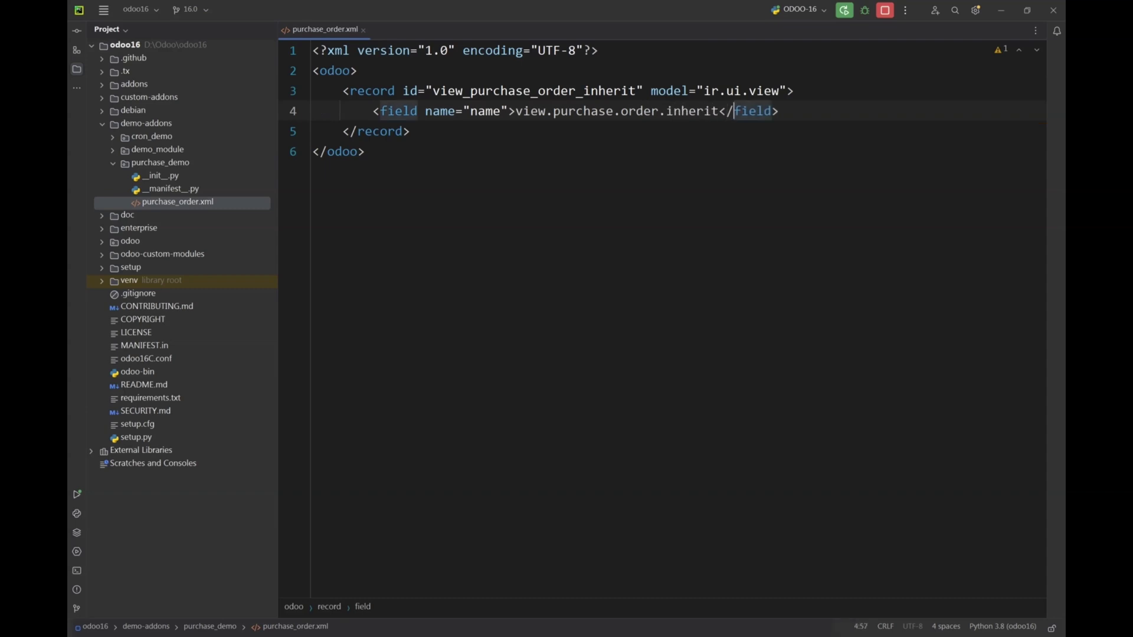
pyautogui.hotkey('ctrl', 'd')
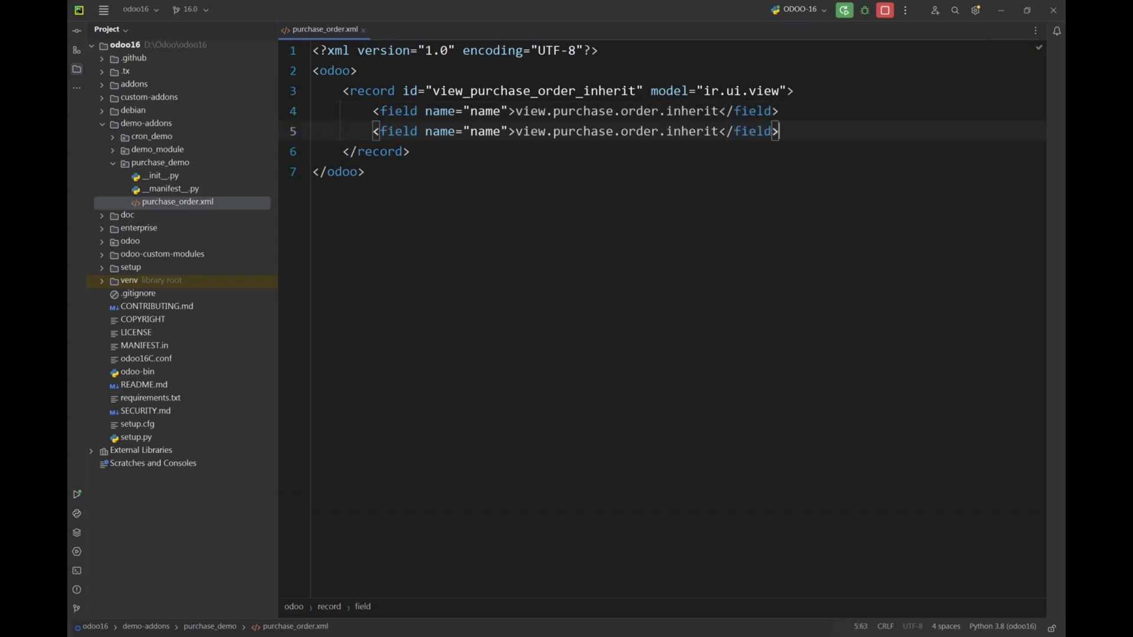
pyautogui.press('Left')
pyautogui.press('Left')
pyautogui.press('Left')
pyautogui.press('Left')
pyautogui.press('Left')
pyautogui.press('Left')
pyautogui.press('Left')
pyautogui.press('Left')
pyautogui.press('BackSpace')
pyautogui.press('BackSpace')
pyautogui.press('BackSpace')
pyautogui.press('BackSpace')
pyautogui.press('BackSpace')
pyautogui.press('BackSpace')
pyautogui.press('BackSpace')
pyautogui.press('BackSpace')
pyautogui.press('BackSpace')
pyautogui.press('BackSpace')
pyautogui.press('BackSpace')
pyautogui.press('BackSpace')
pyautogui.press('BackSpace')
pyautogui.press('BackSpace')
pyautogui.press('BackSpace')
pyautogui.press('BackSpace')
pyautogui.press('BackSpace')
pyautogui.press('BackSpace')
pyautogui.press('BackSpace')
pyautogui.press('BackSpace')
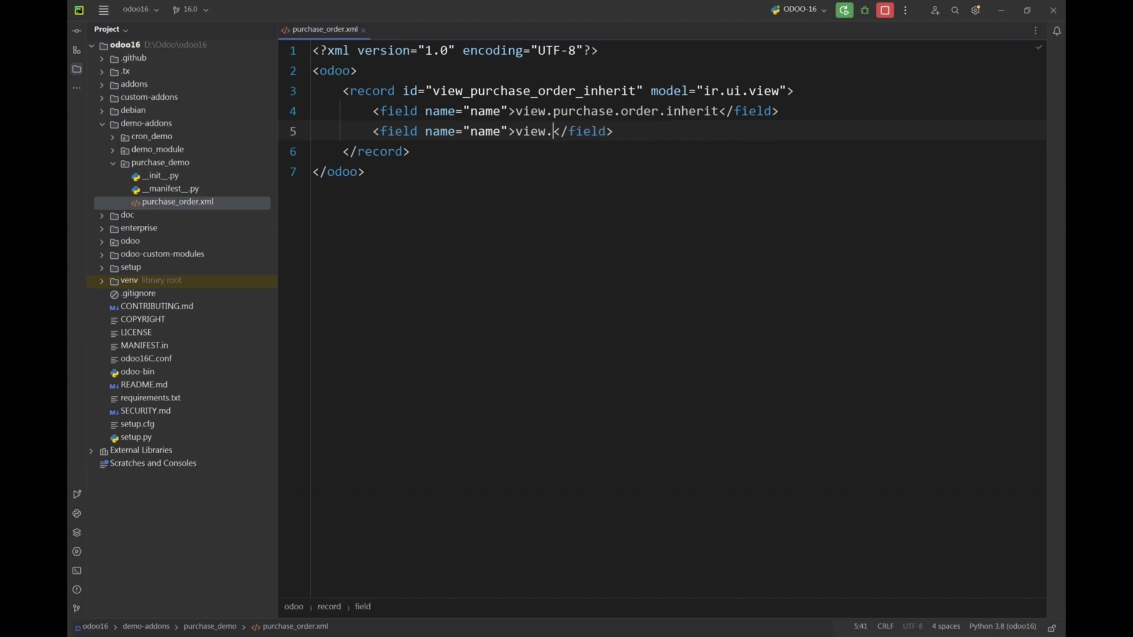
pyautogui.press('BackSpace')
pyautogui.press('BackSpace')
pyautogui.press('BackSpace')
pyautogui.press('BackSpace')
pyautogui.press('BackSpace')
pyautogui.press('Left')
pyautogui.press('Left')
pyautogui.press('BackSpace')
pyautogui.press('BackSpace')
pyautogui.press('BackSpace')
pyautogui.press('BackSpace')
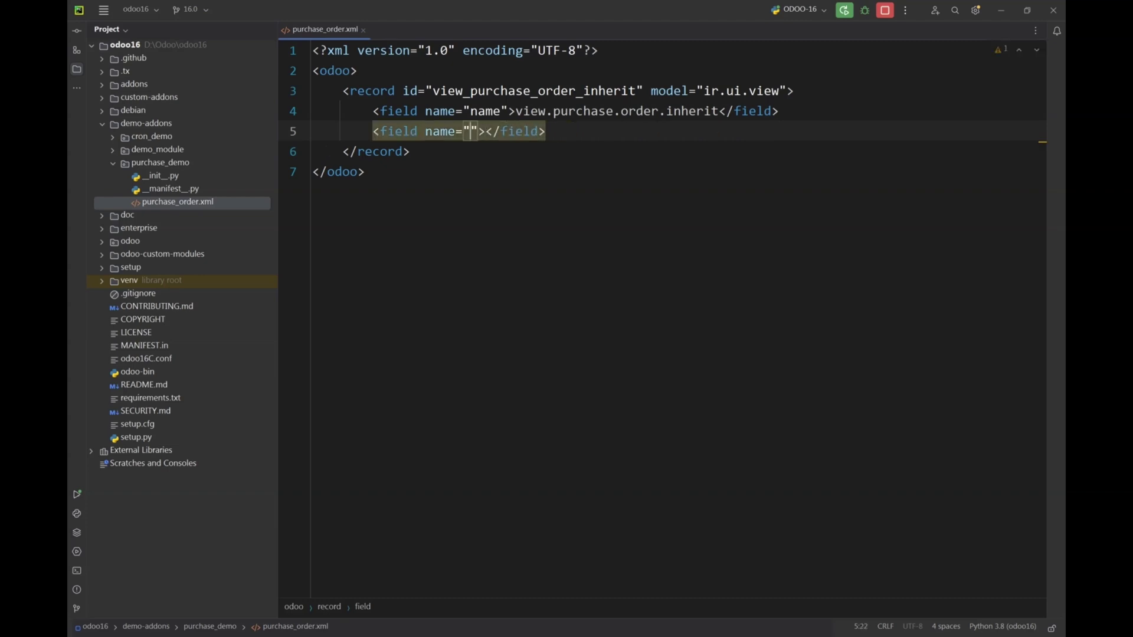
pyautogui.write('model')
pyautogui.press('Right')
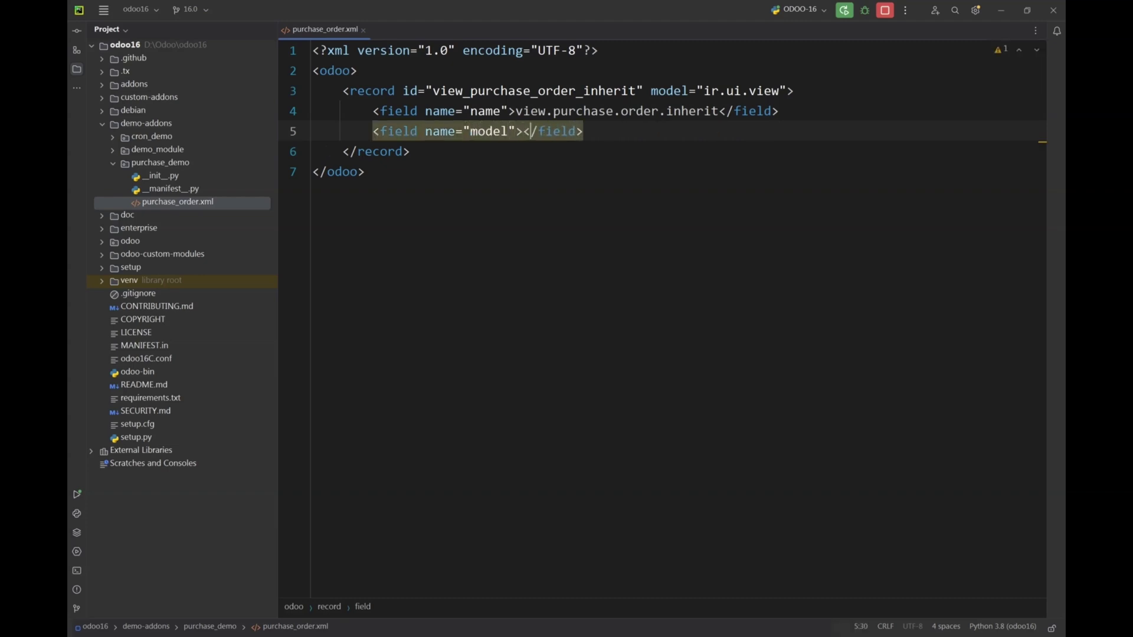
pyautogui.write('purchase.')
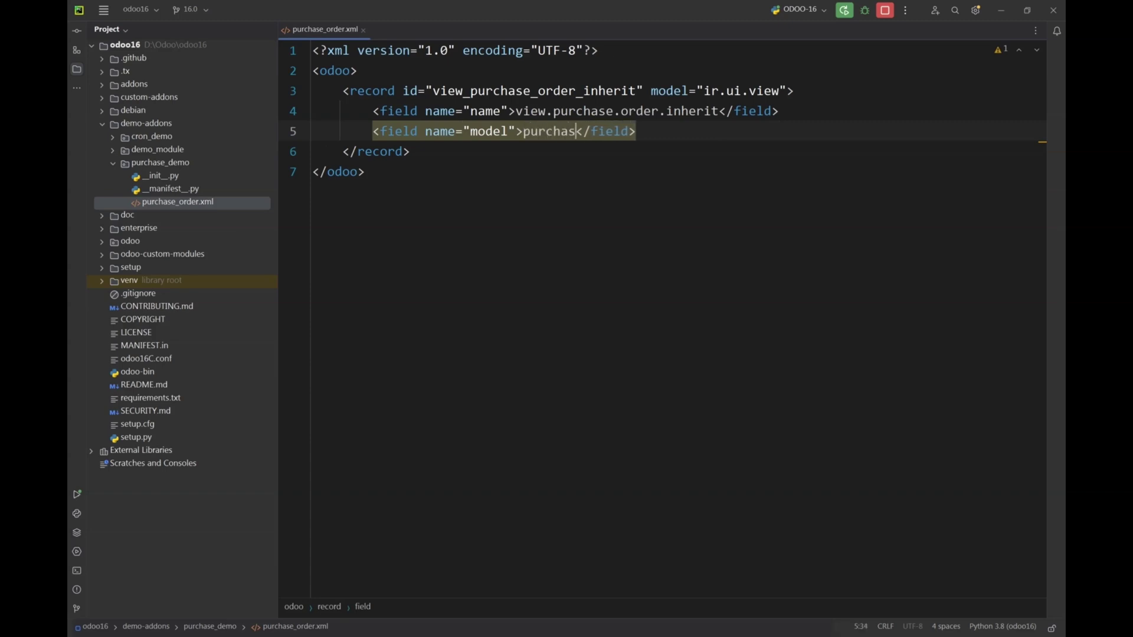
pyautogui.write('order')
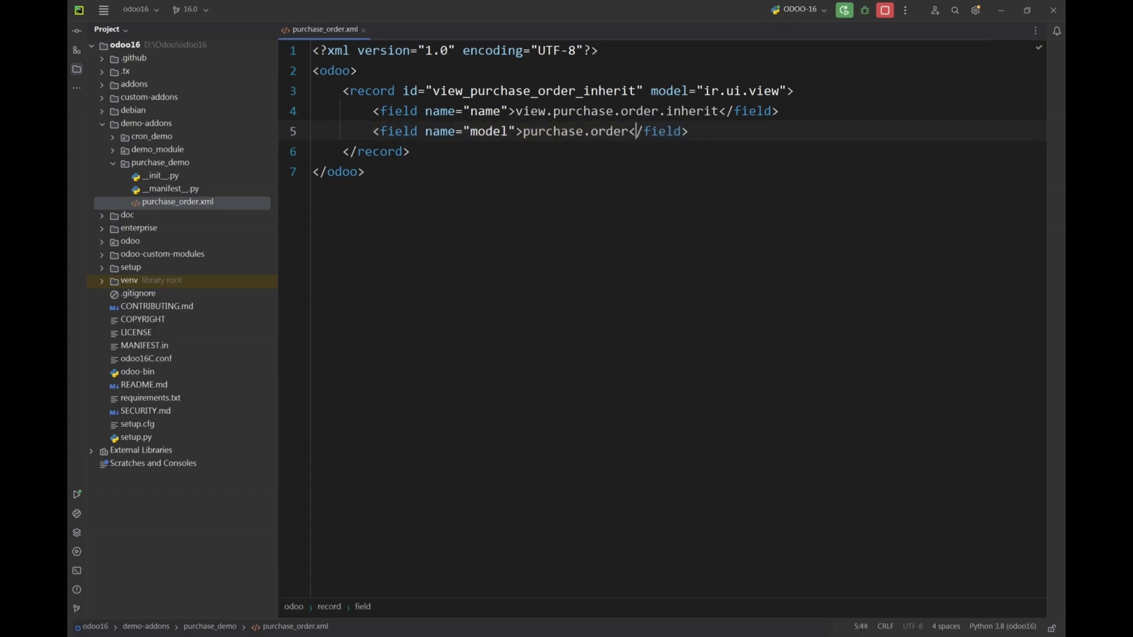
# Step: Begin an inherit_id field with an empty ref attribute below the model field
pyautogui.click(682, 131)
pyautogui.press('End')
pyautogui.press('Return')
pyautogui.write('<field')
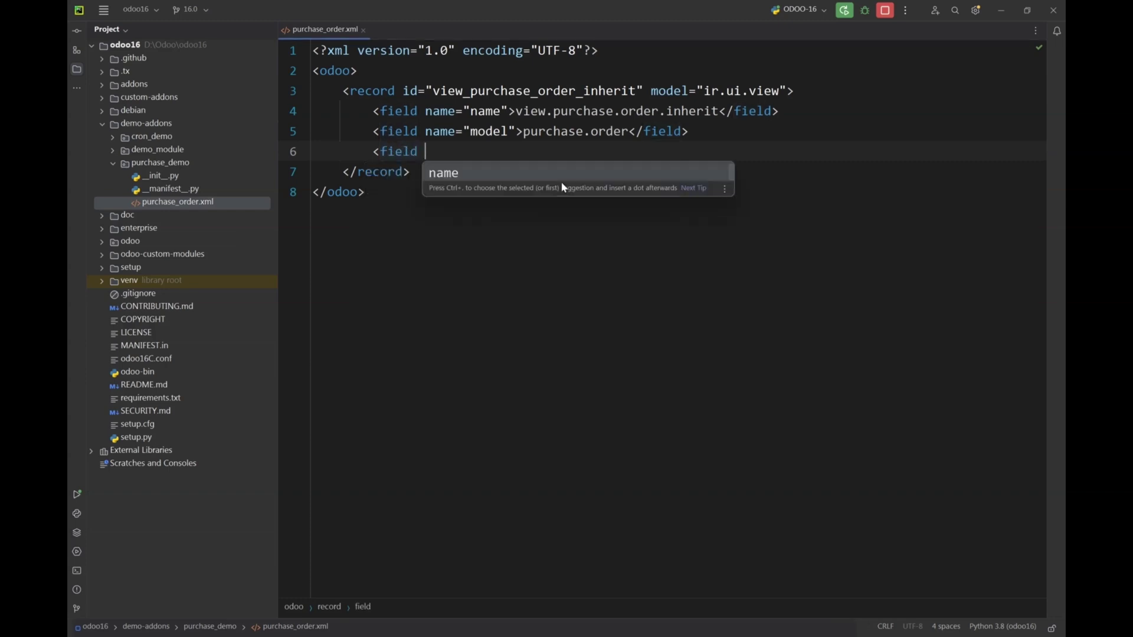
pyautogui.press('Return')
pyautogui.write('inheri')
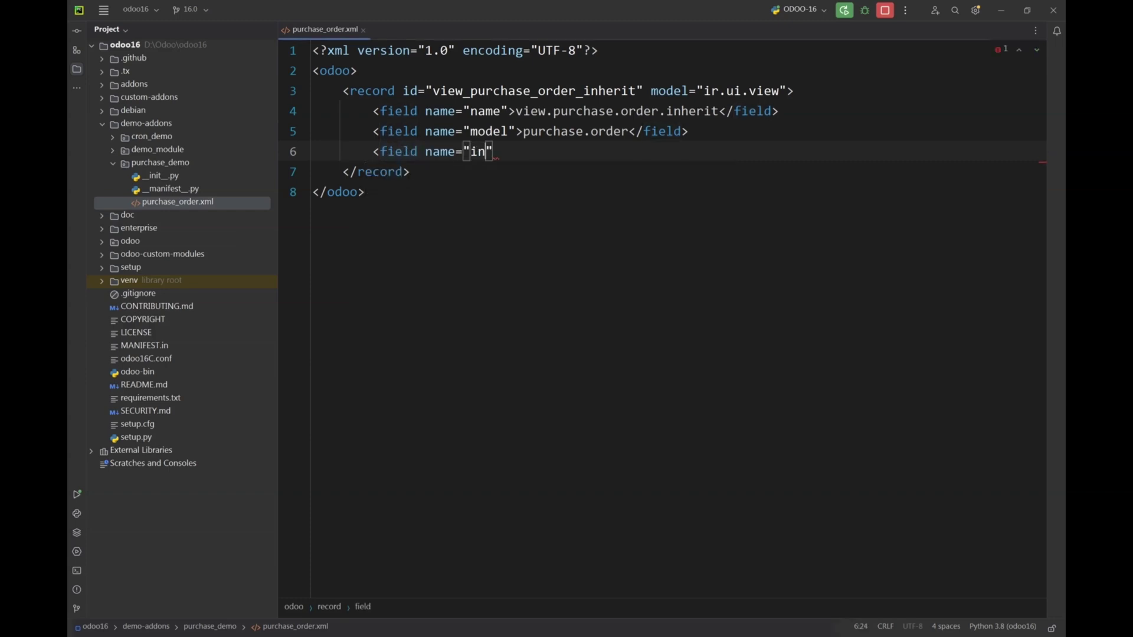
pyautogui.write('t_id" ref=')
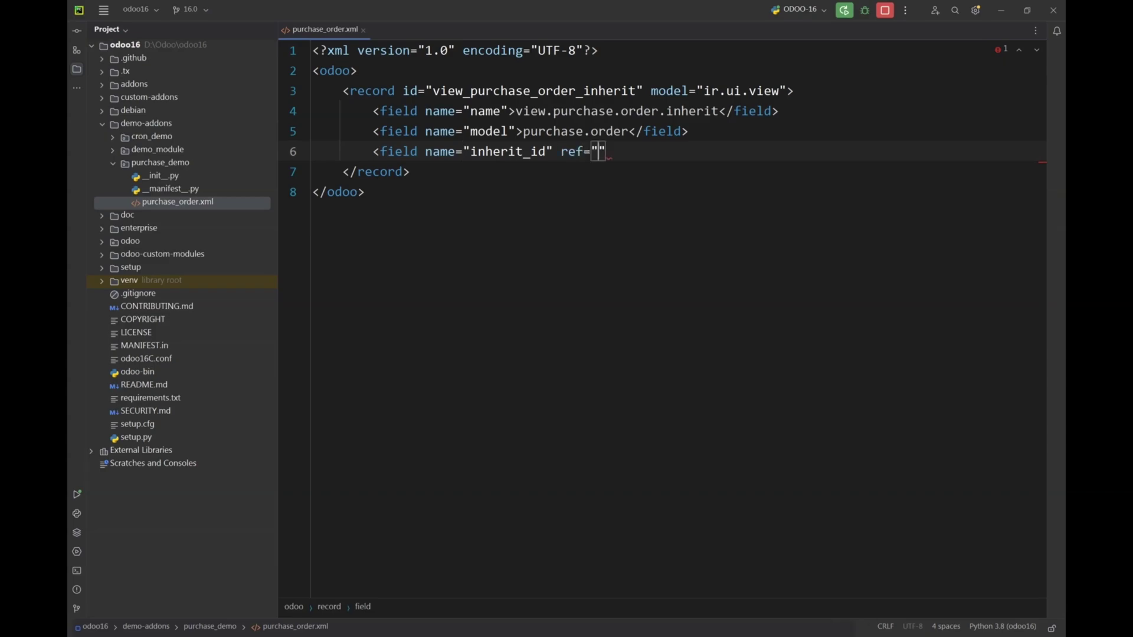
# Step: Set the inherit_id ref to the copied purchase.view_purchase_order_filter external ID
pyautogui.hotkey('alt', 'Tab')
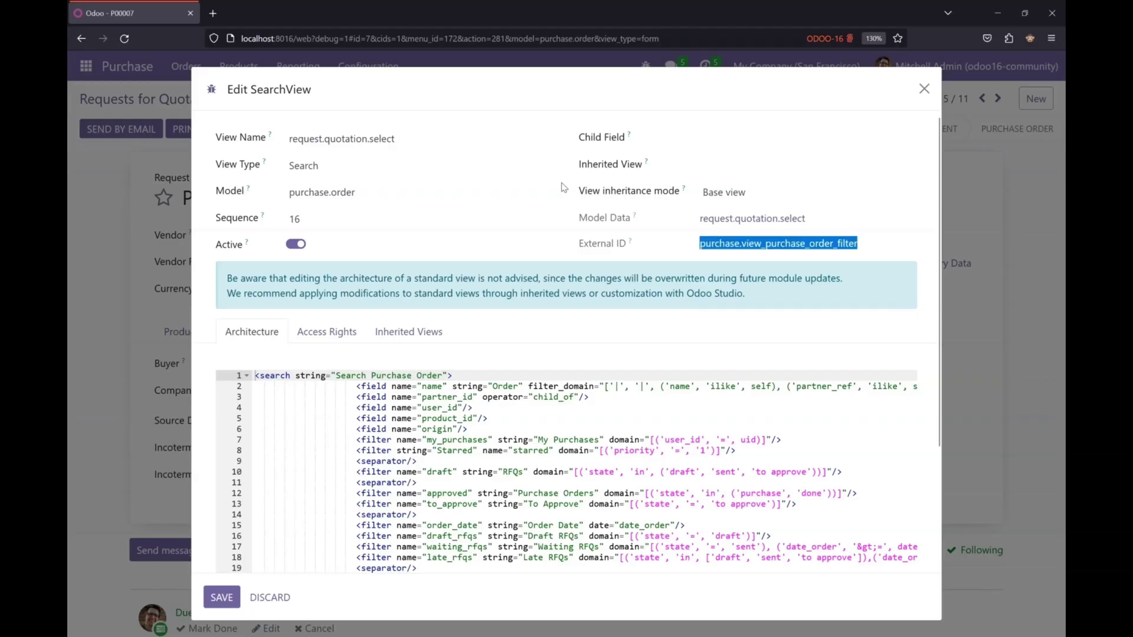
pyautogui.hotkey('alt', 'Tab')
pyautogui.write('purchase.view_purchase_order_filter')
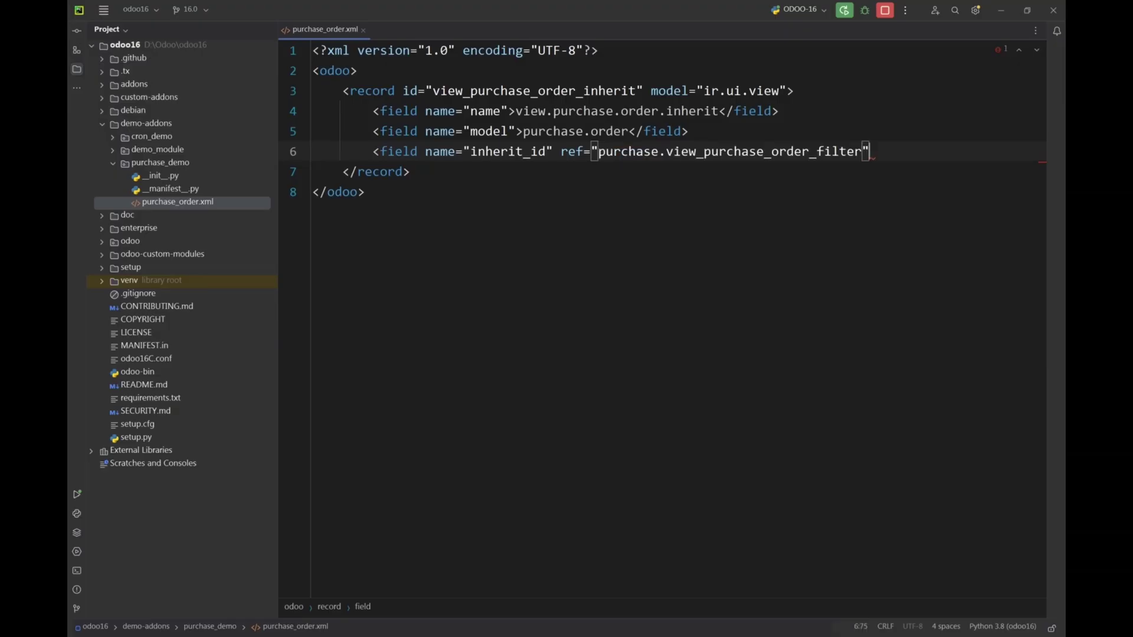
pyautogui.write('/>')
# Step: Add an arch field of type xml and begin an xpath targeting a group by name
pyautogui.press('Return')
pyautogui.write('<')
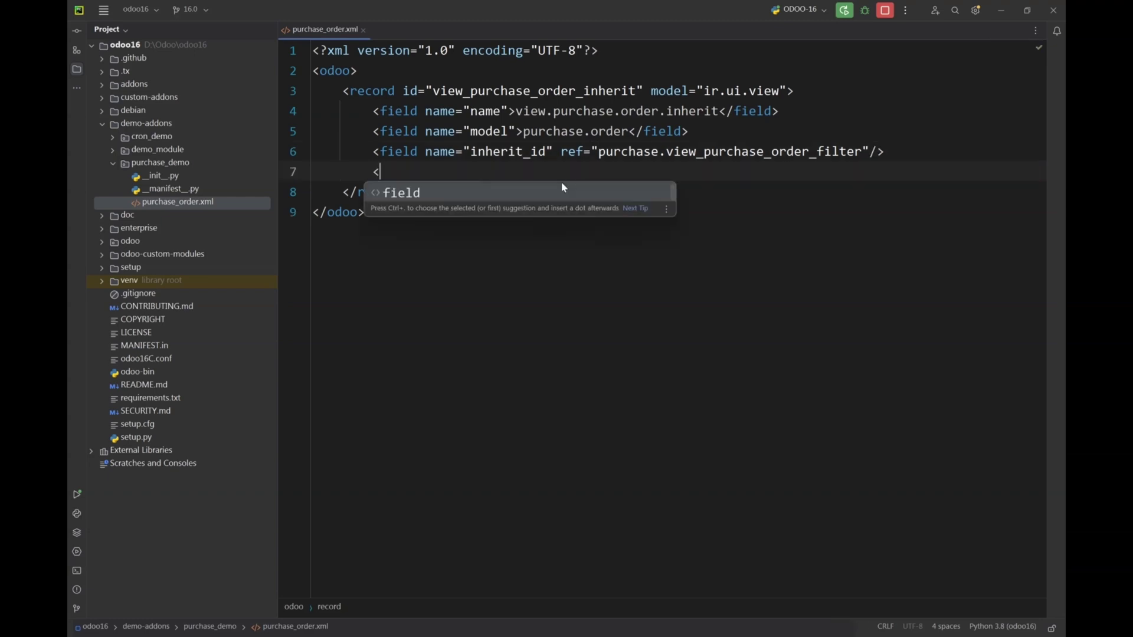
pyautogui.write('field na')
pyautogui.press('Return')
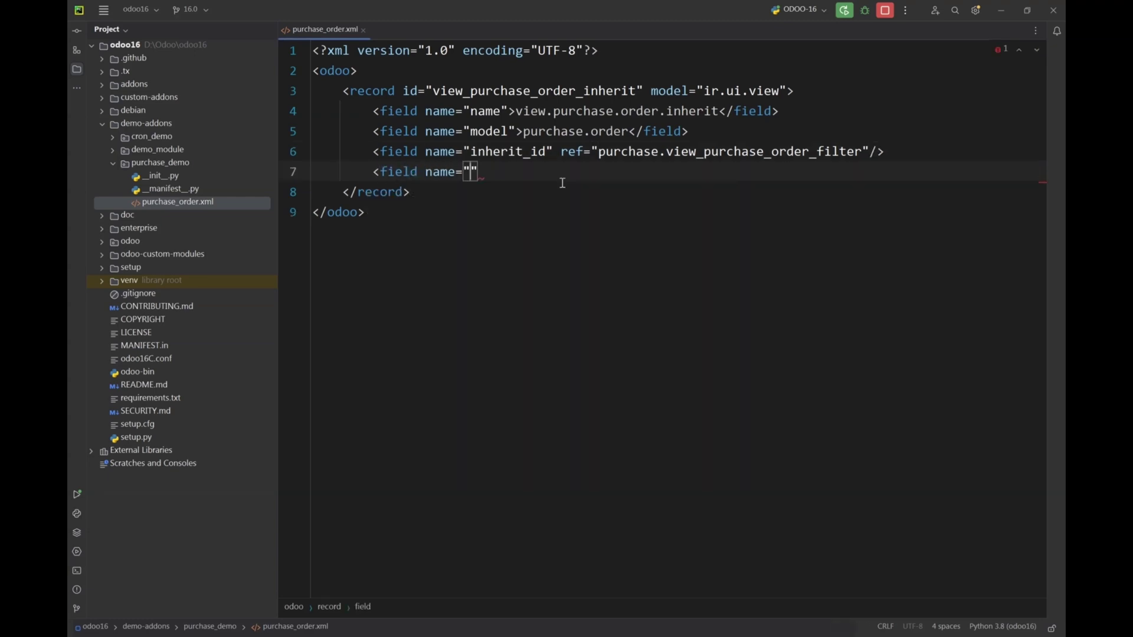
pyautogui.write('arch" ')
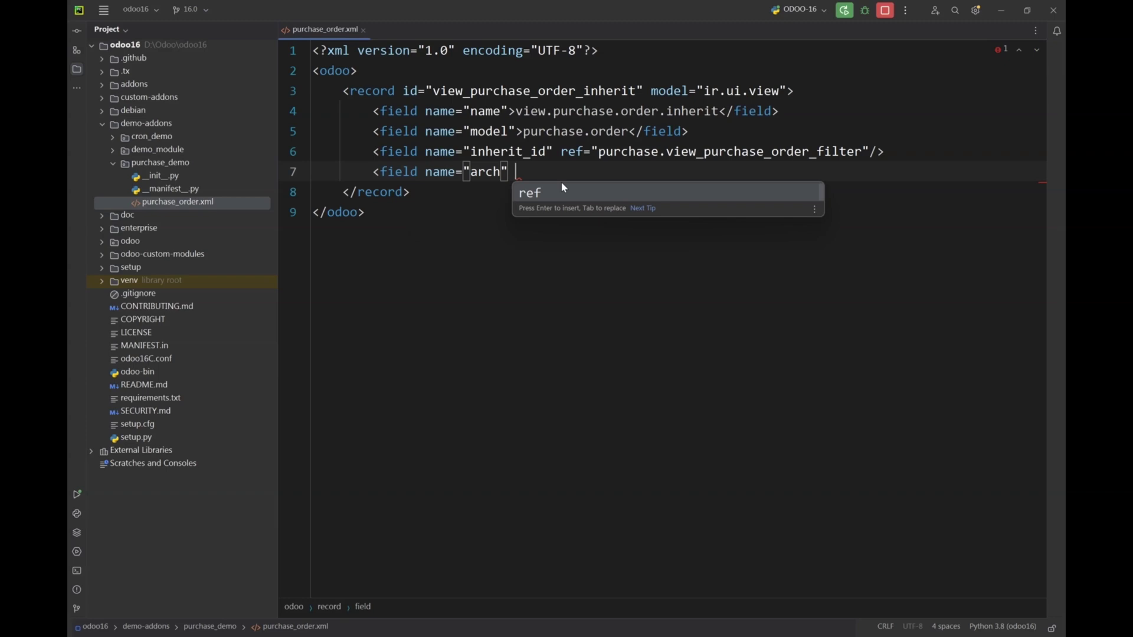
pyautogui.write('type="')
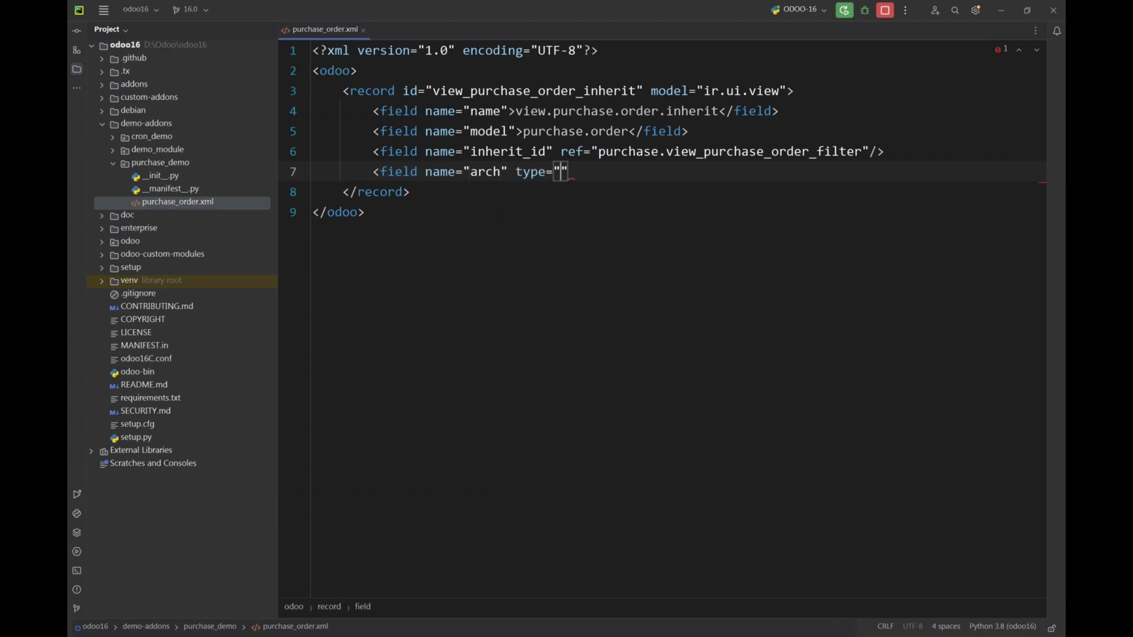
pyautogui.write('xml">')
pyautogui.press('Return')
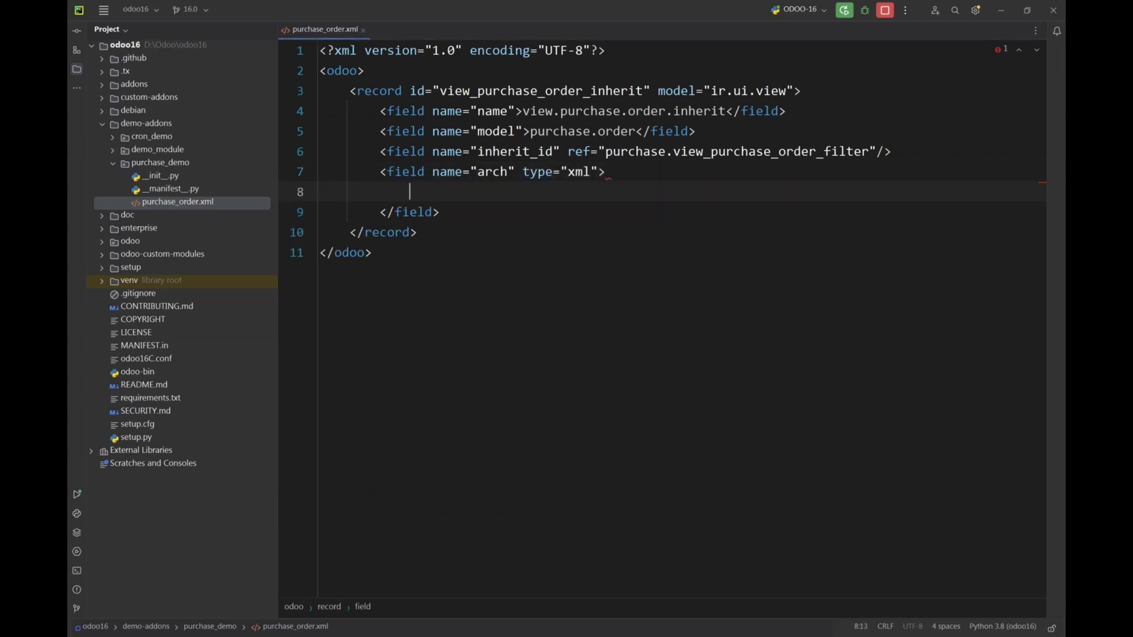
pyautogui.press('Tab')
pyautogui.write('<xpath exp')
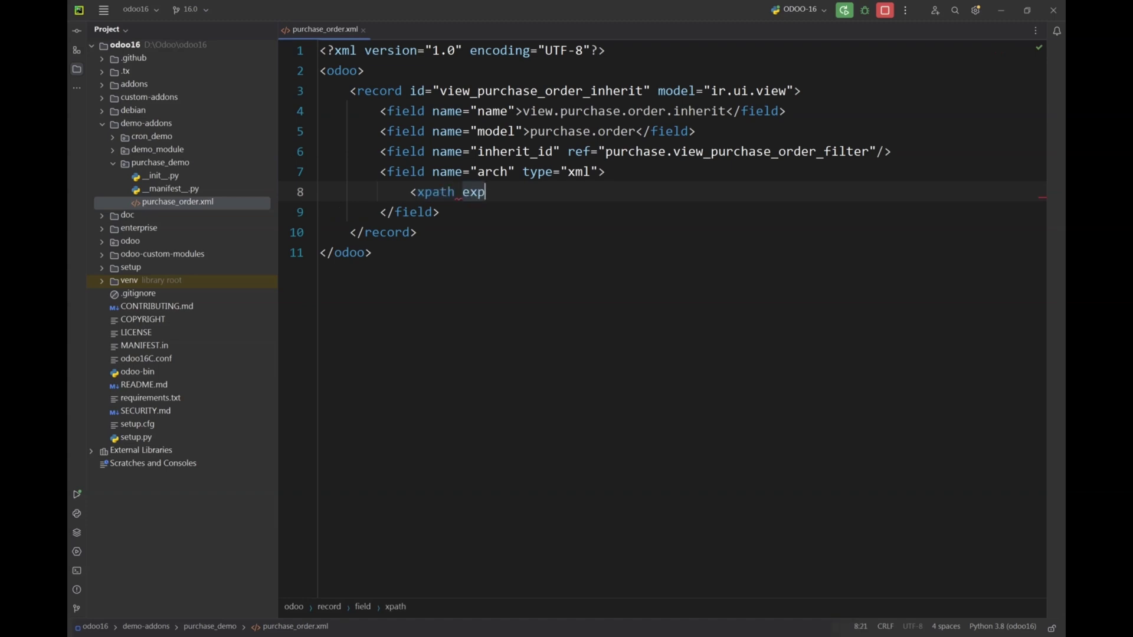
pyautogui.write('r="//group')
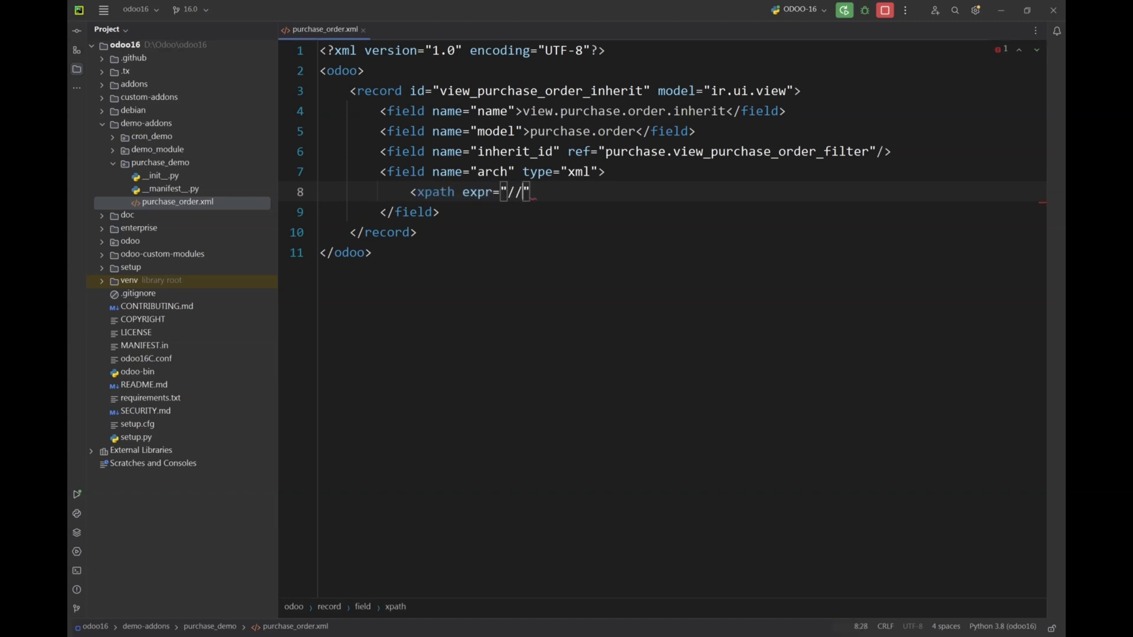
pyautogui.write("[@name='")
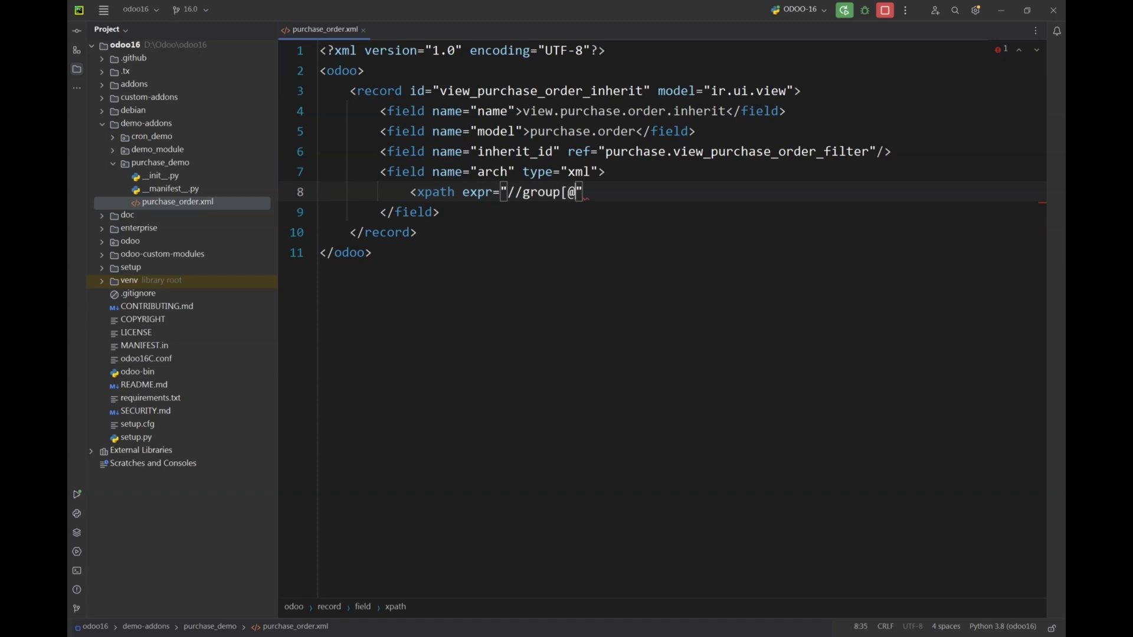
# Step: Replace the inherit_id ref with the form view's external ID purchase.purchase_order_form
pyautogui.hotkey('alt', 'Tab')
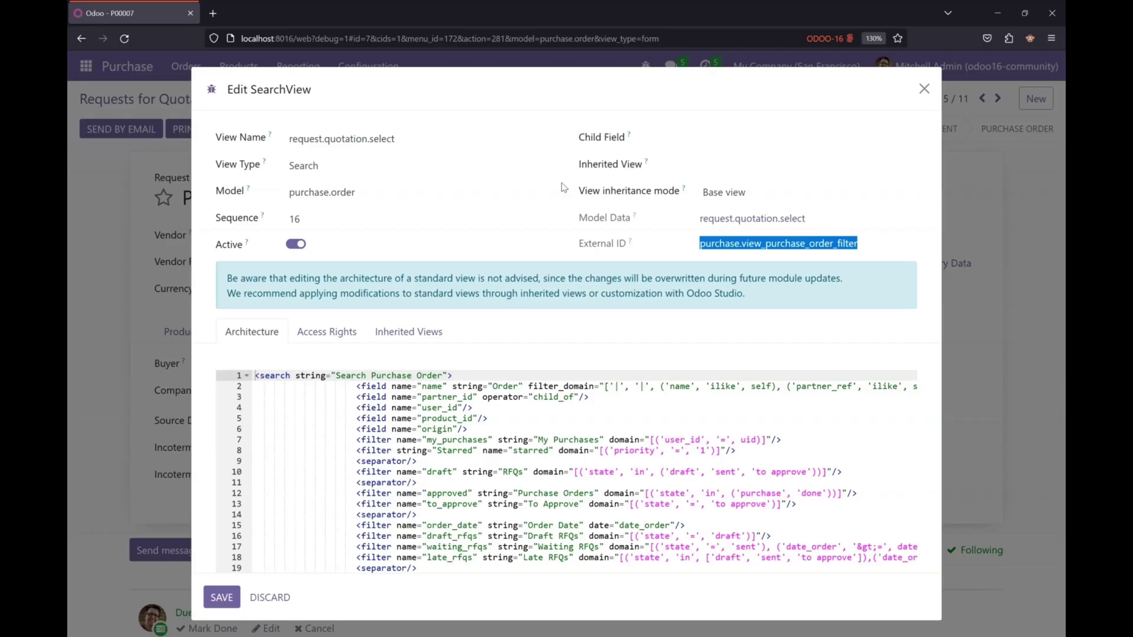
pyautogui.scroll(-3, 472, 418)
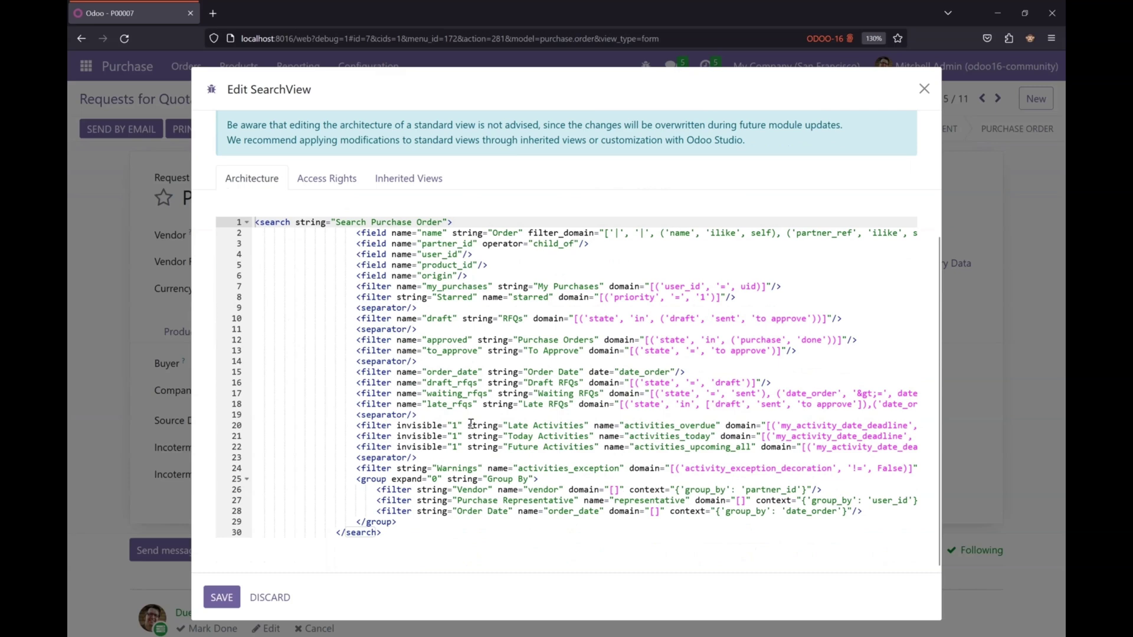
pyautogui.scroll(3, 472, 423)
pyautogui.click(267, 601)
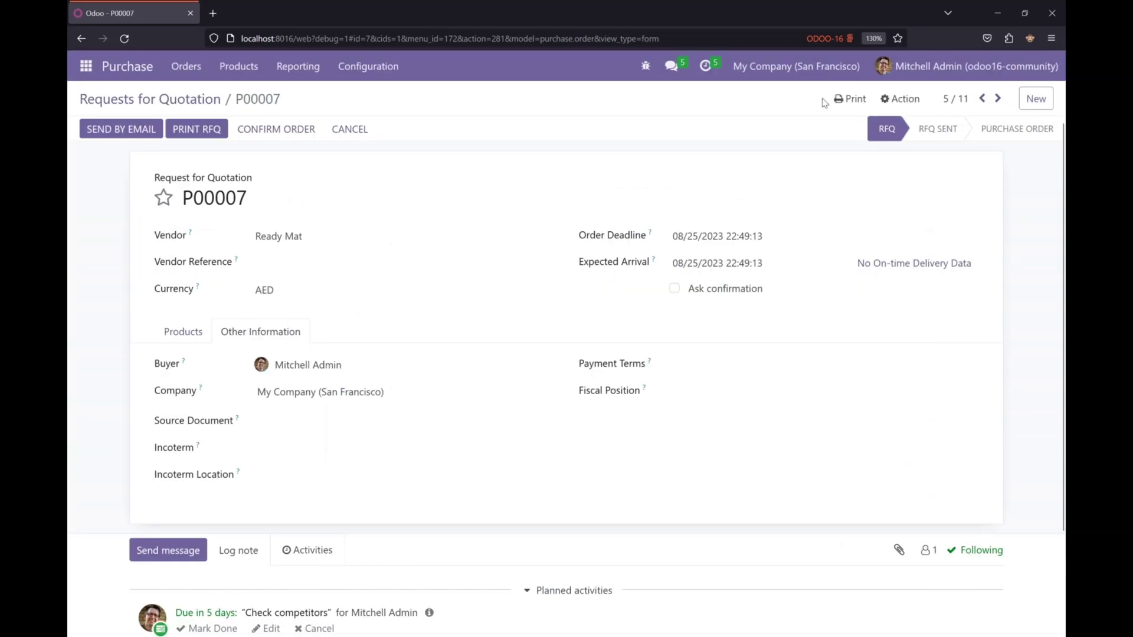
pyautogui.click(646, 70)
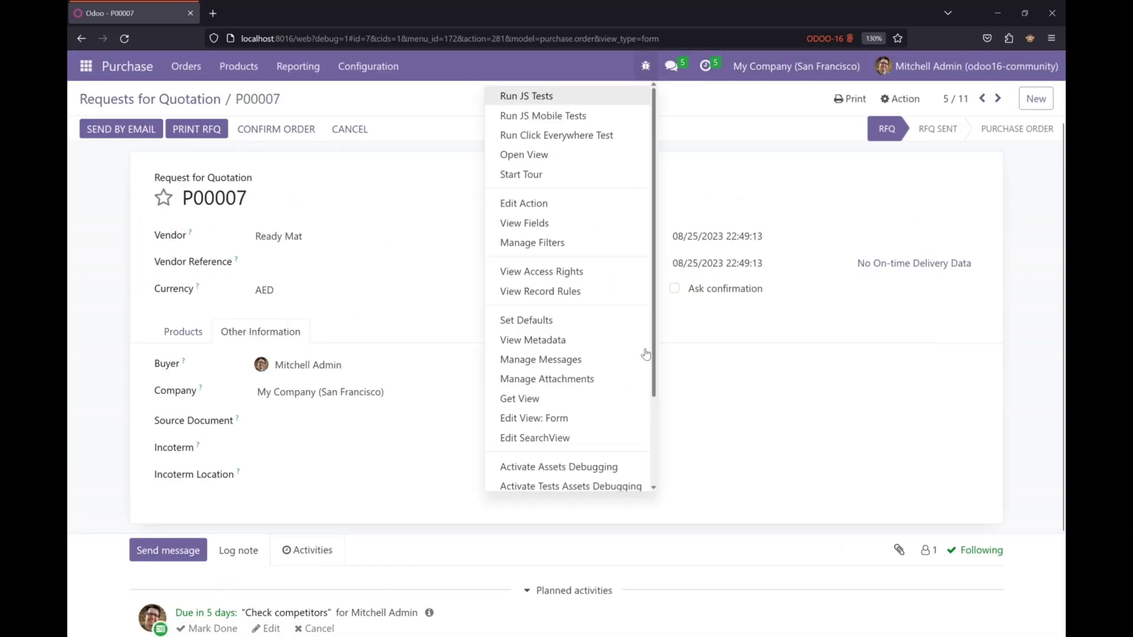
pyautogui.click(592, 440)
pyautogui.click(925, 89)
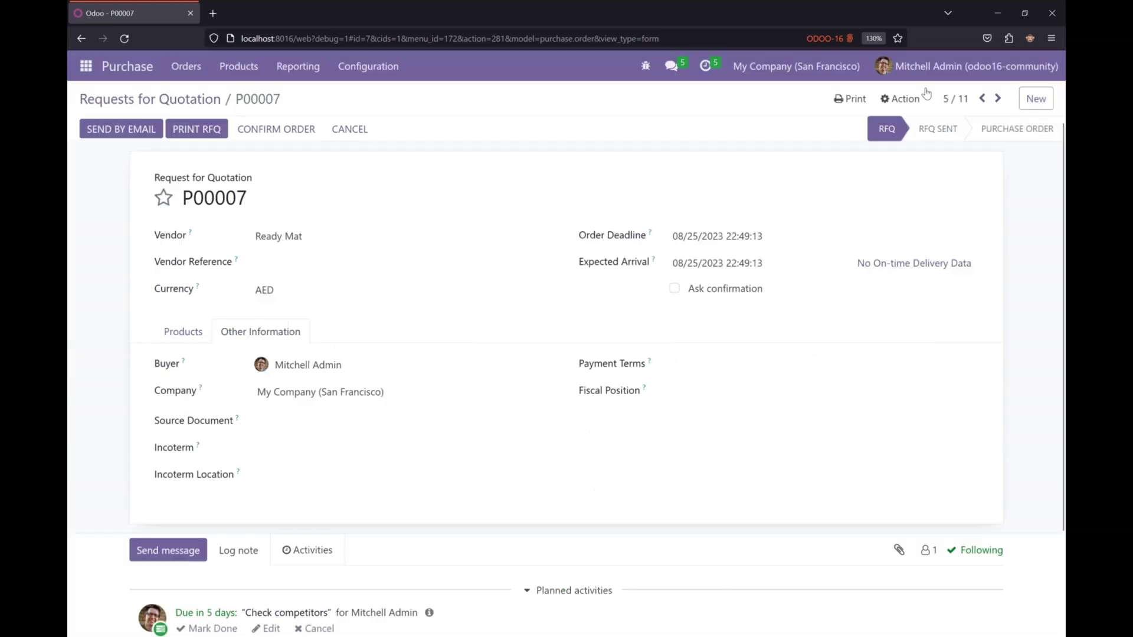
pyautogui.click(646, 67)
pyautogui.click(585, 419)
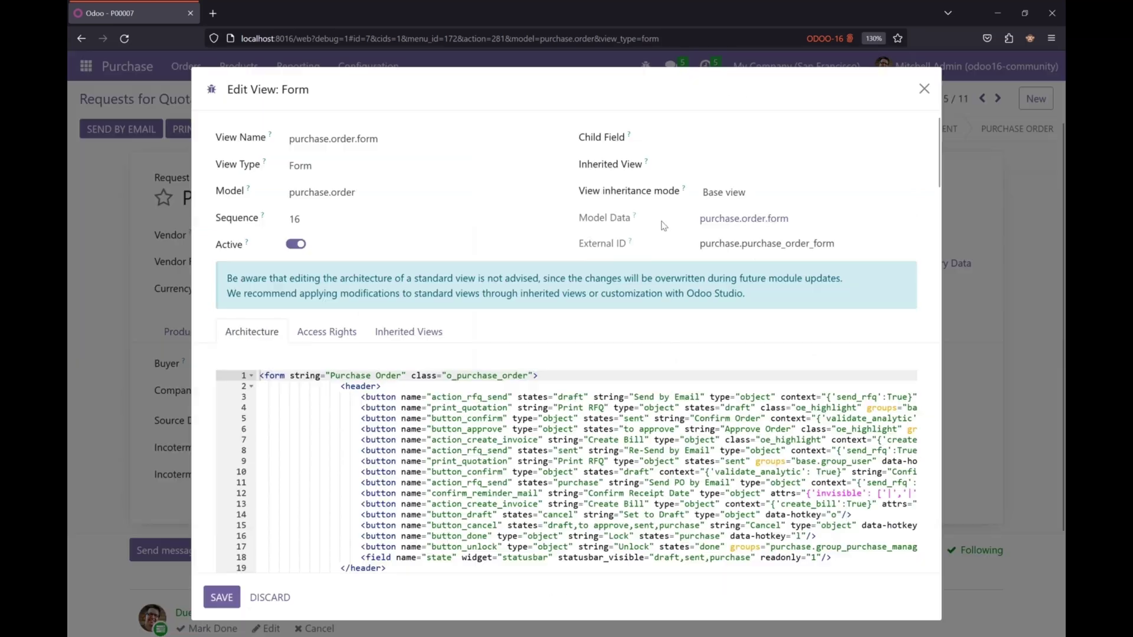
pyautogui.doubleClick(761, 242)
pyautogui.hotkey('ctrl', 'c')
pyautogui.hotkey('alt', 'Tab')
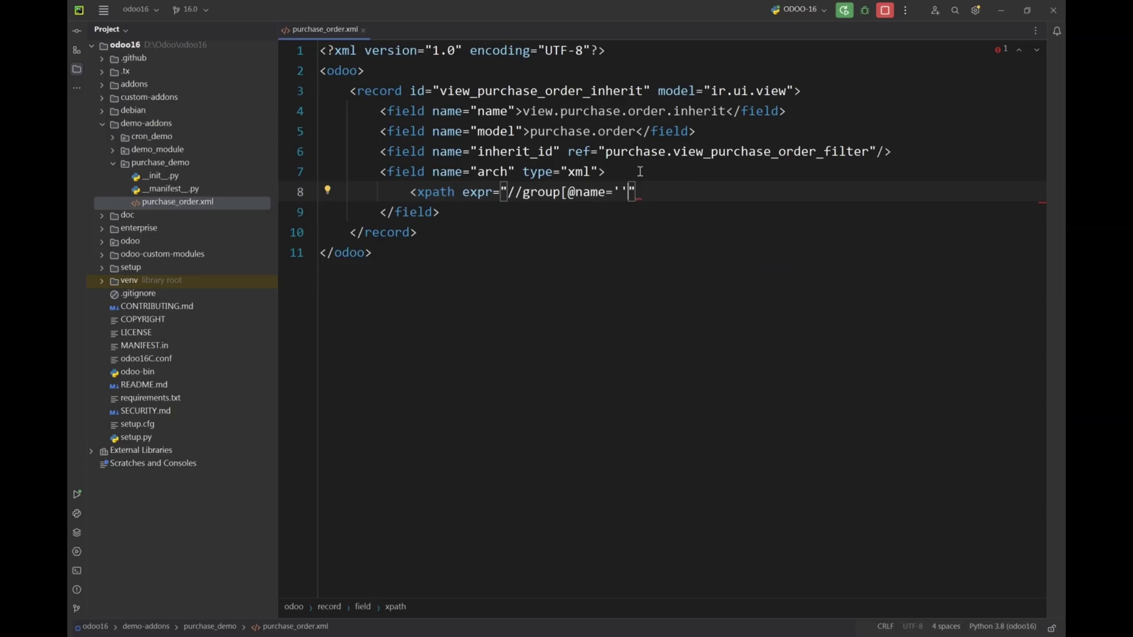
pyautogui.doubleClick(699, 152)
pyautogui.hotkey('ctrl', 'v')
# Step: Copy the group name other_info from the form architecture into the xpath expression
pyautogui.hotkey('alt', 'Tab')
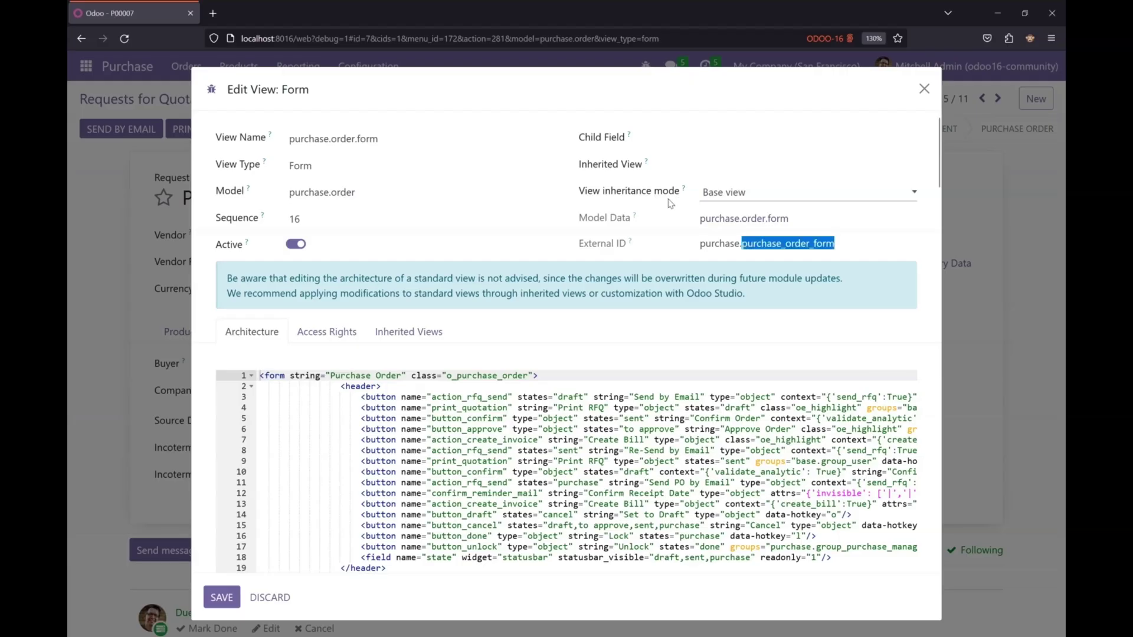
pyautogui.scroll(-15, 545, 353)
pyautogui.scroll(-10, 546, 353)
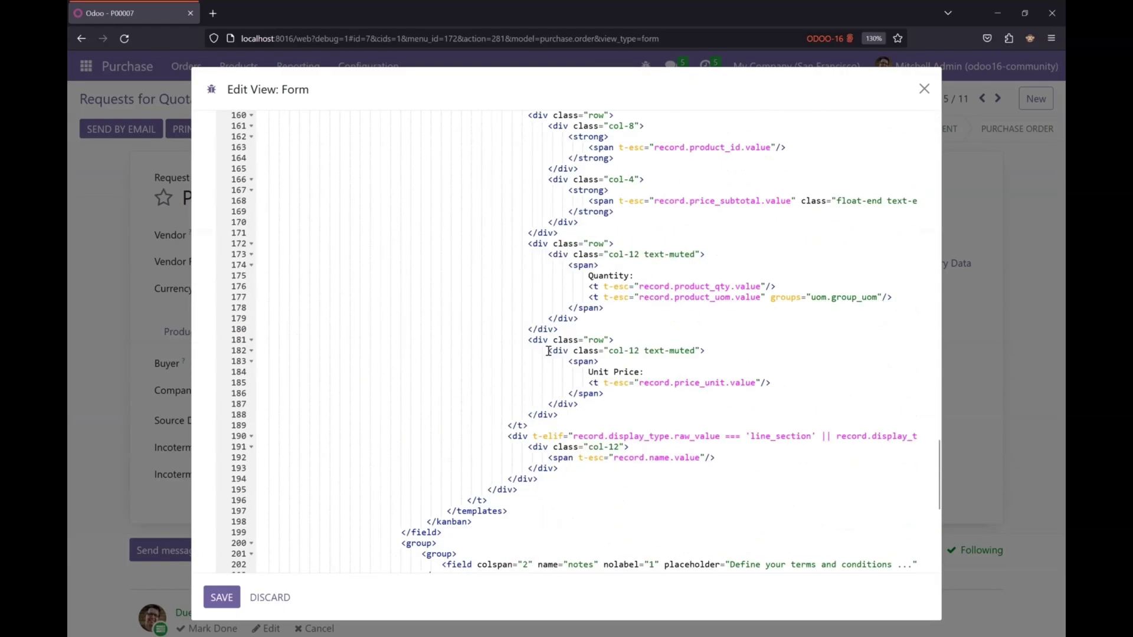
pyautogui.doubleClick(493, 330)
pyautogui.hotkey('ctrl', 'c')
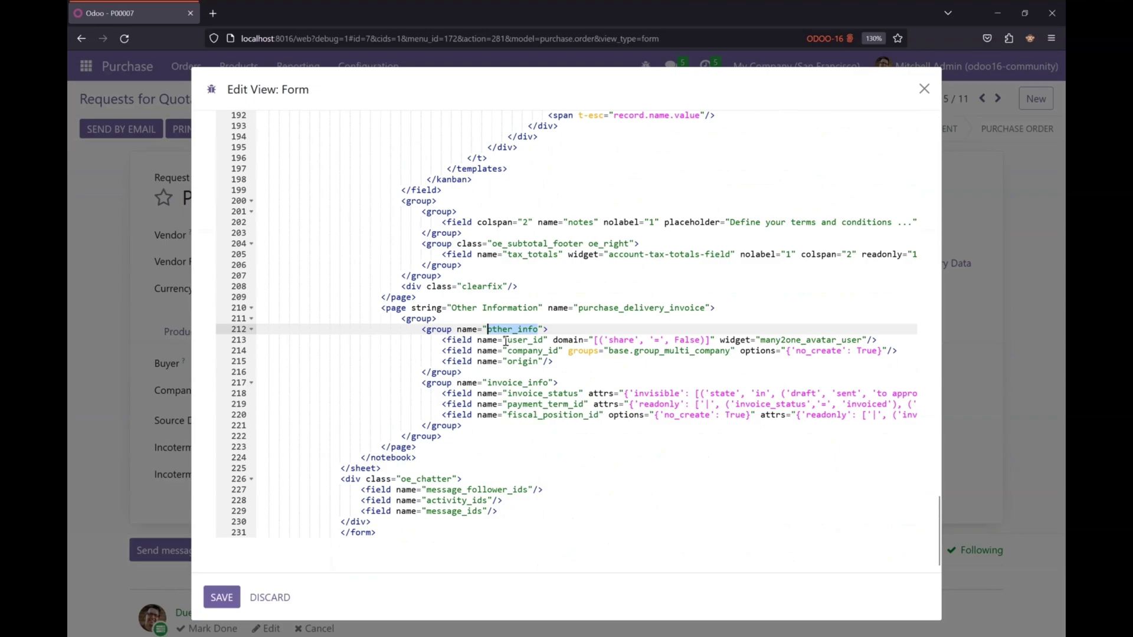
pyautogui.hotkey('alt', 'Tab')
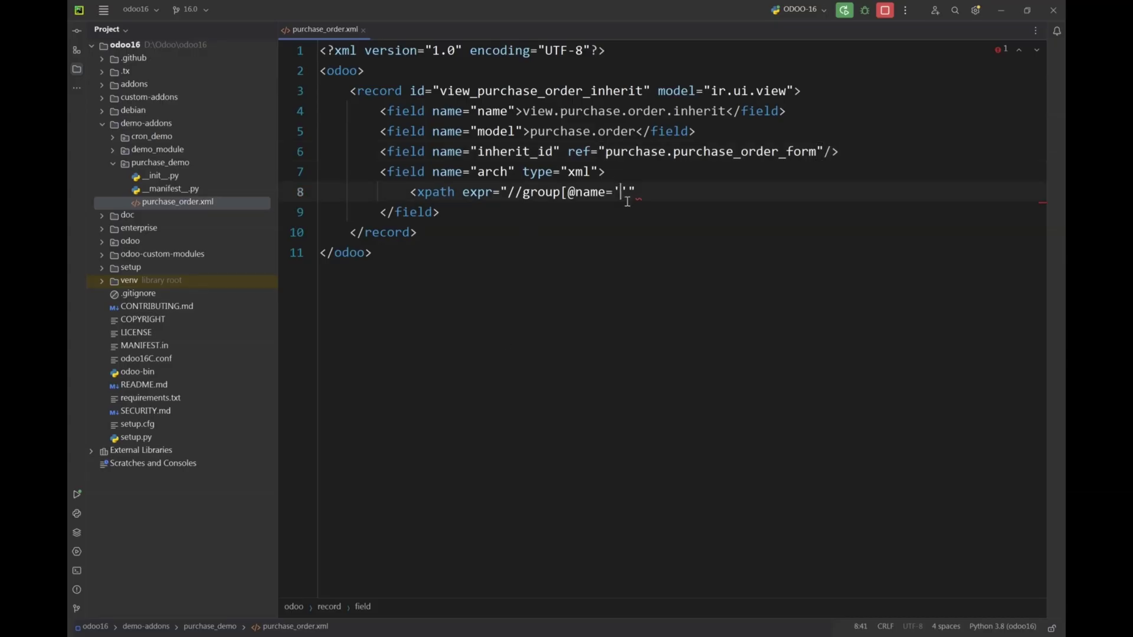
pyautogui.hotkey('ctrl', 'v')
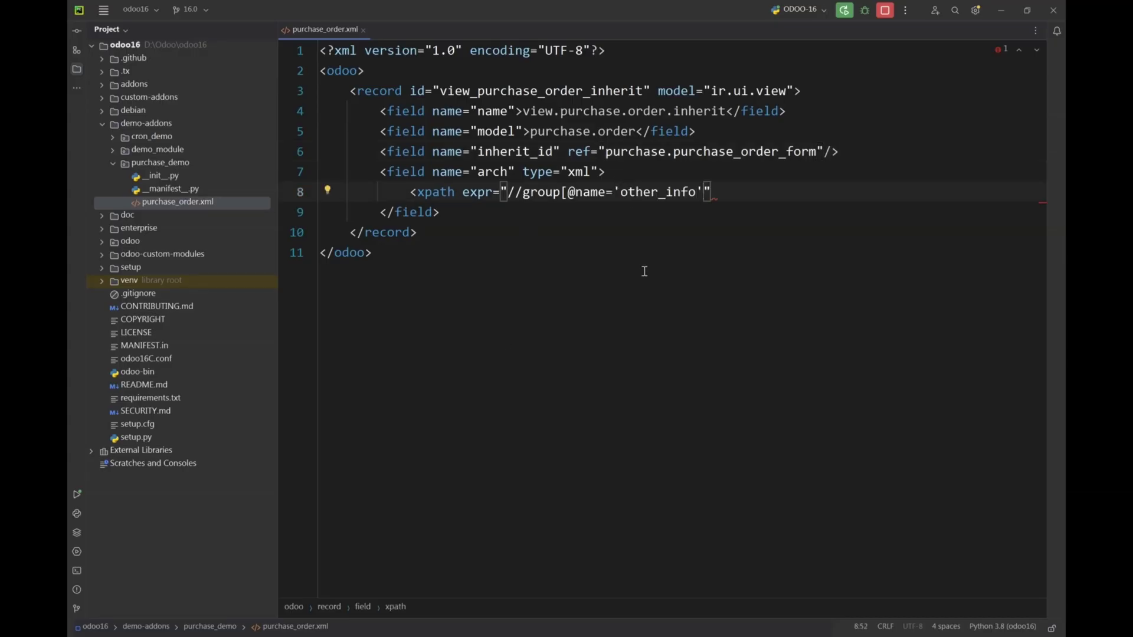
# Step: Extend the xpath to the field named user_id within the other_info group
pyautogui.write(']/field[@na')
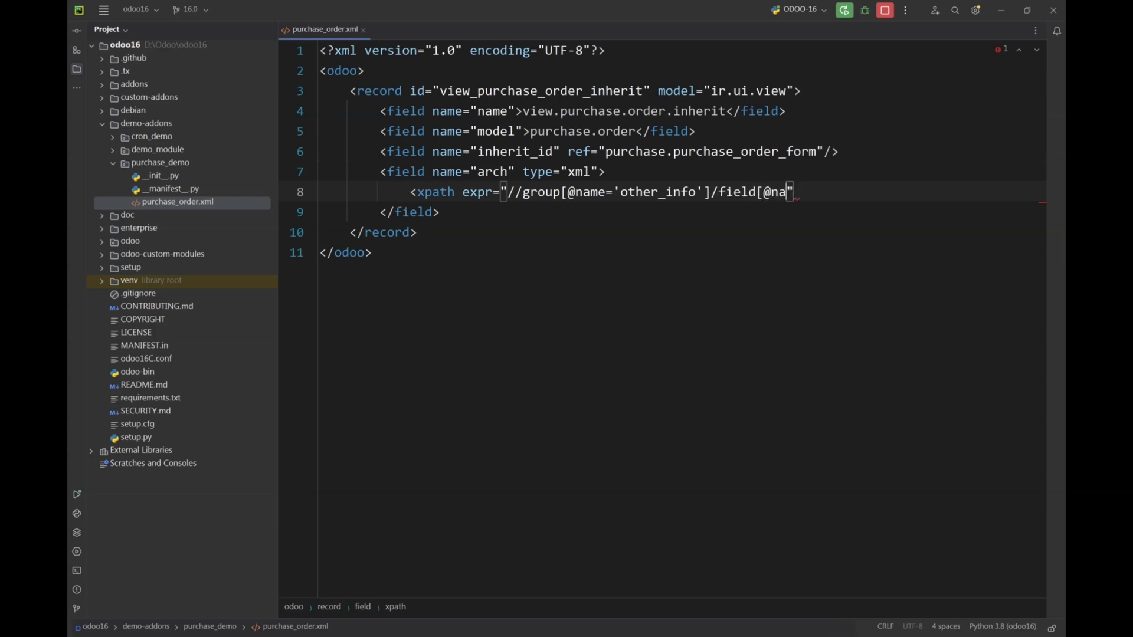
pyautogui.write("me='']")
pyautogui.press('Left')
pyautogui.hotkey('alt', 'Tab')
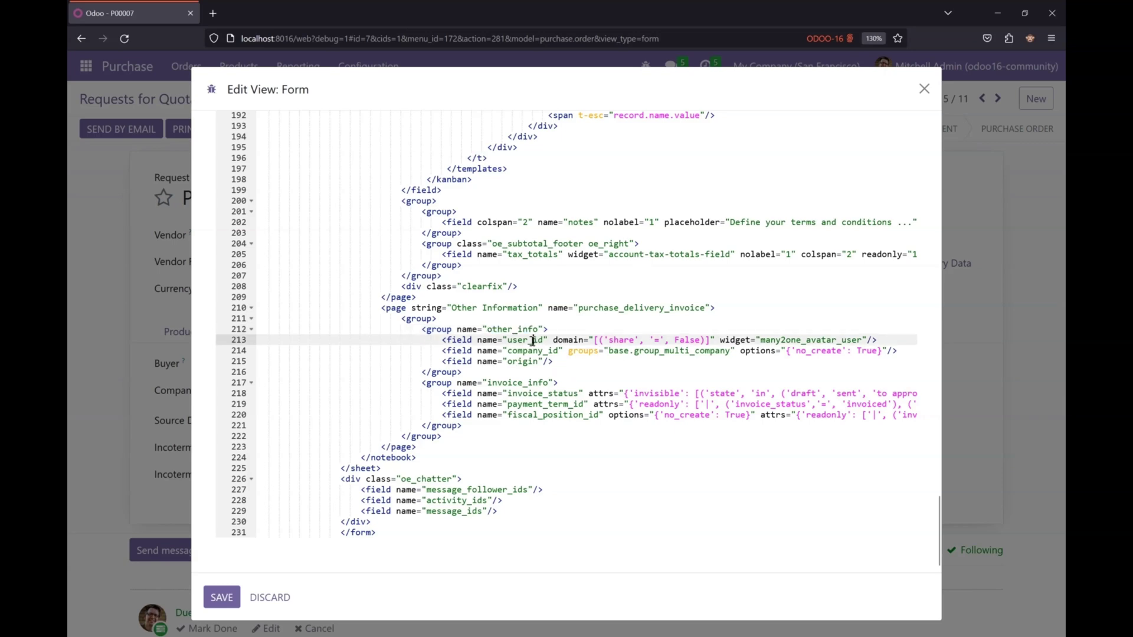
pyautogui.doubleClick(533, 341)
pyautogui.hotkey('ctrl', 'c')
pyautogui.hotkey('alt', 'Tab')
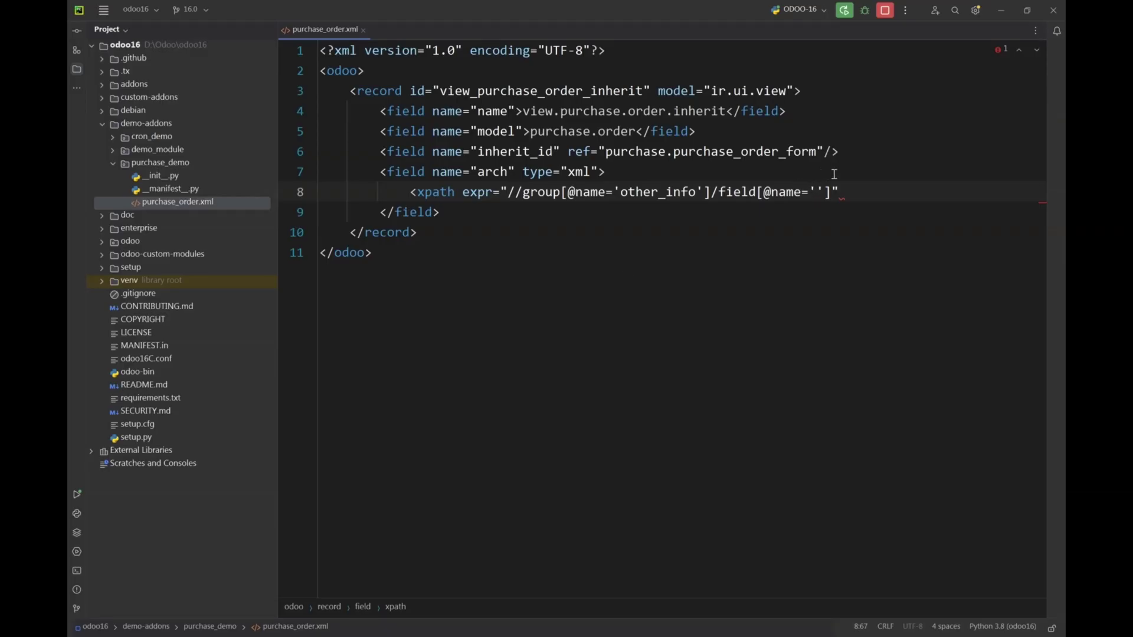
pyautogui.hotkey('ctrl', 'v')
pyautogui.press('End')
# Step: Give the xpath position="attributes" as an open tag and start an <attribute name="groups"> element inside
pyautogui.write('pos')
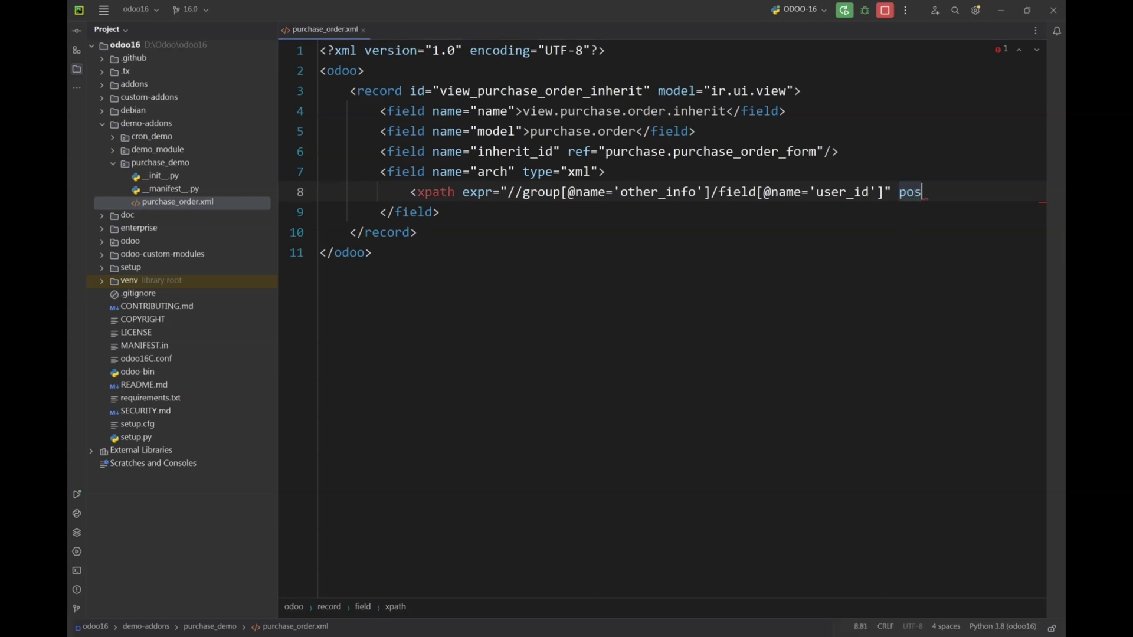
pyautogui.write('it')
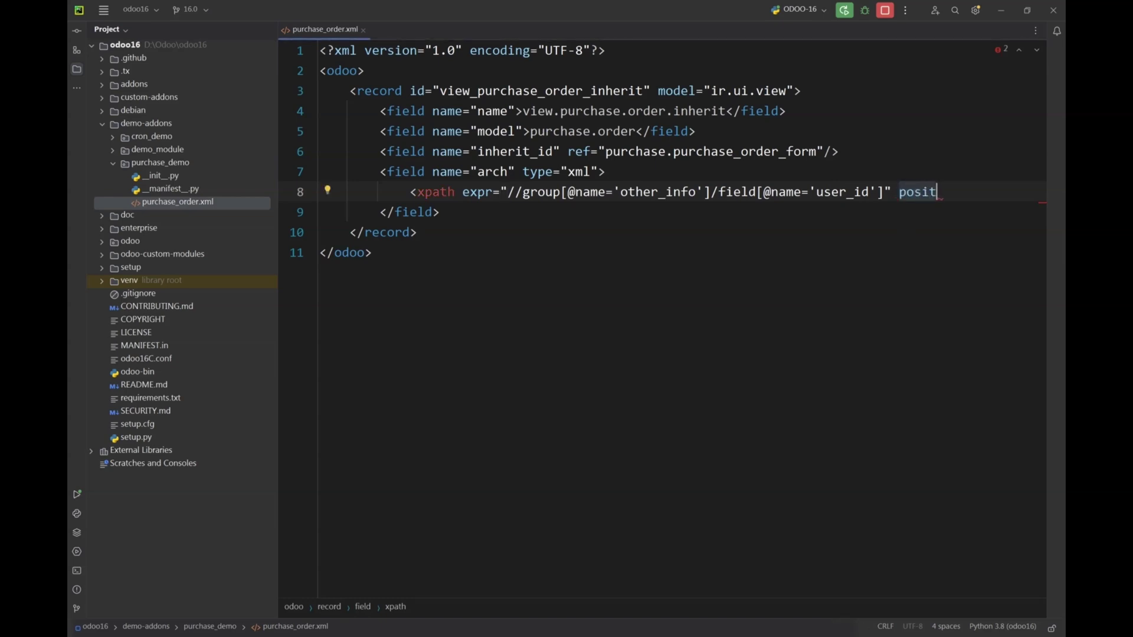
pyautogui.write('ion="')
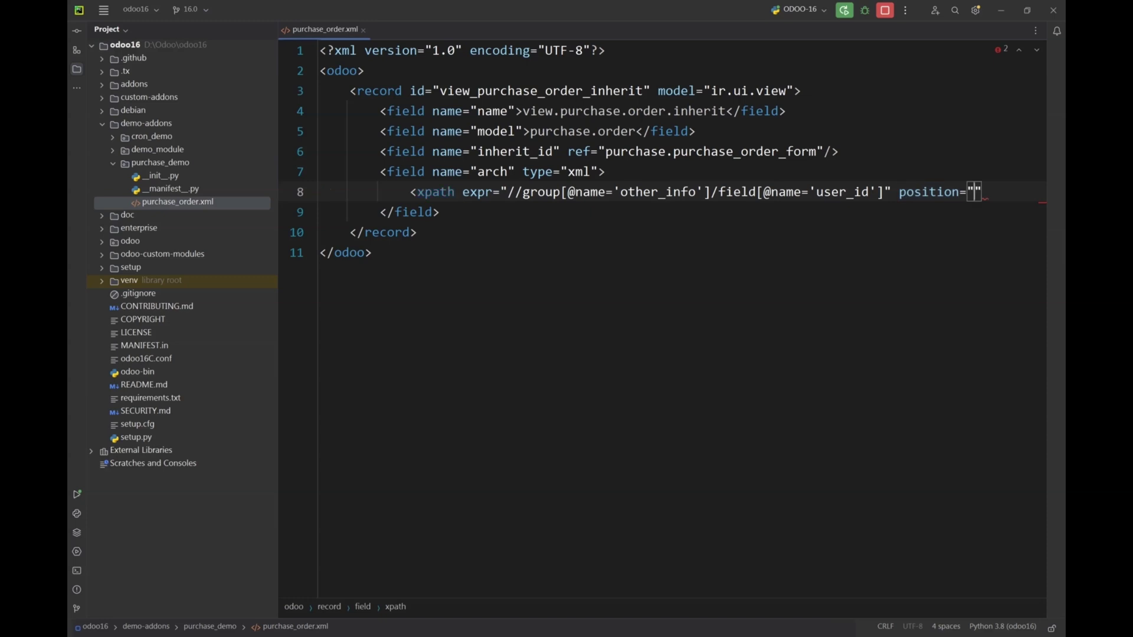
pyautogui.write('attributes')
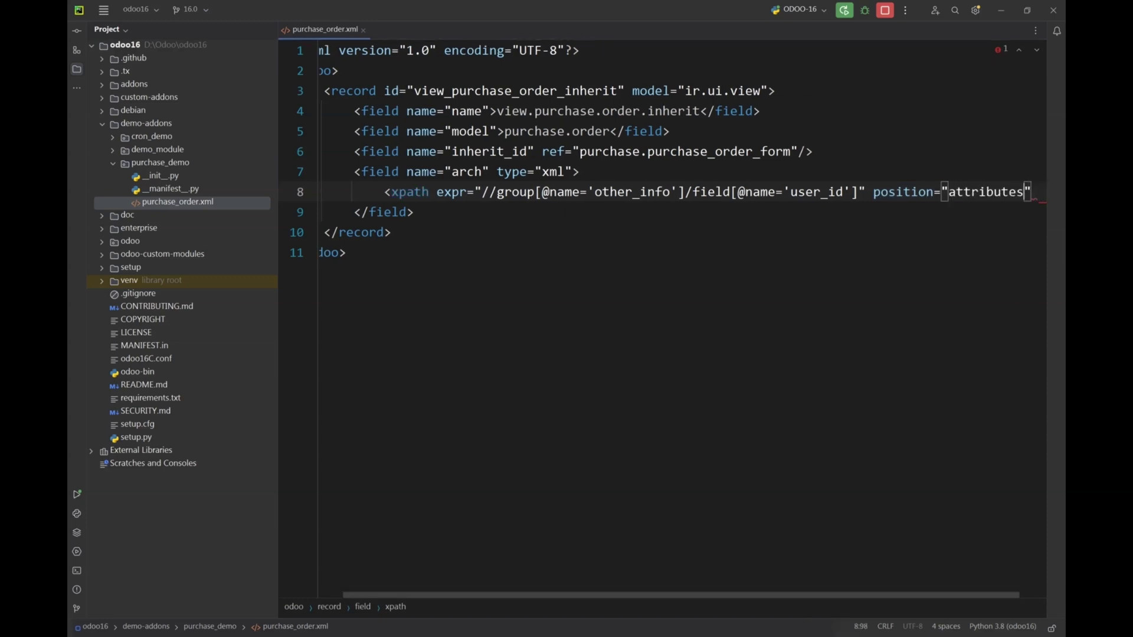
pyautogui.write('"/>')
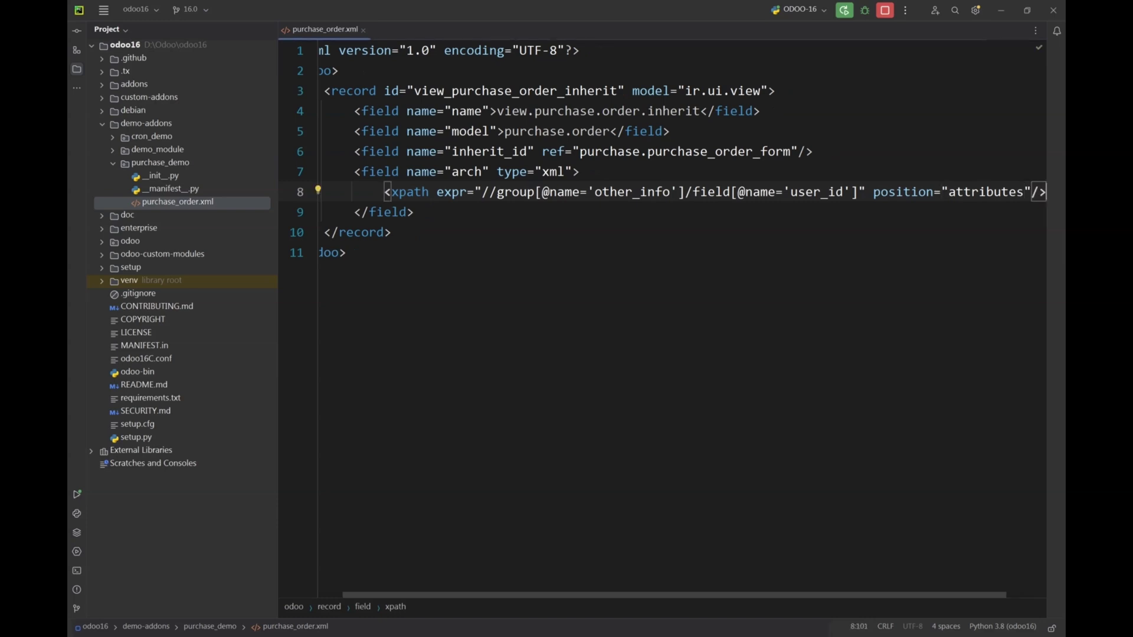
pyautogui.press('BackSpace')
pyautogui.press('BackSpace')
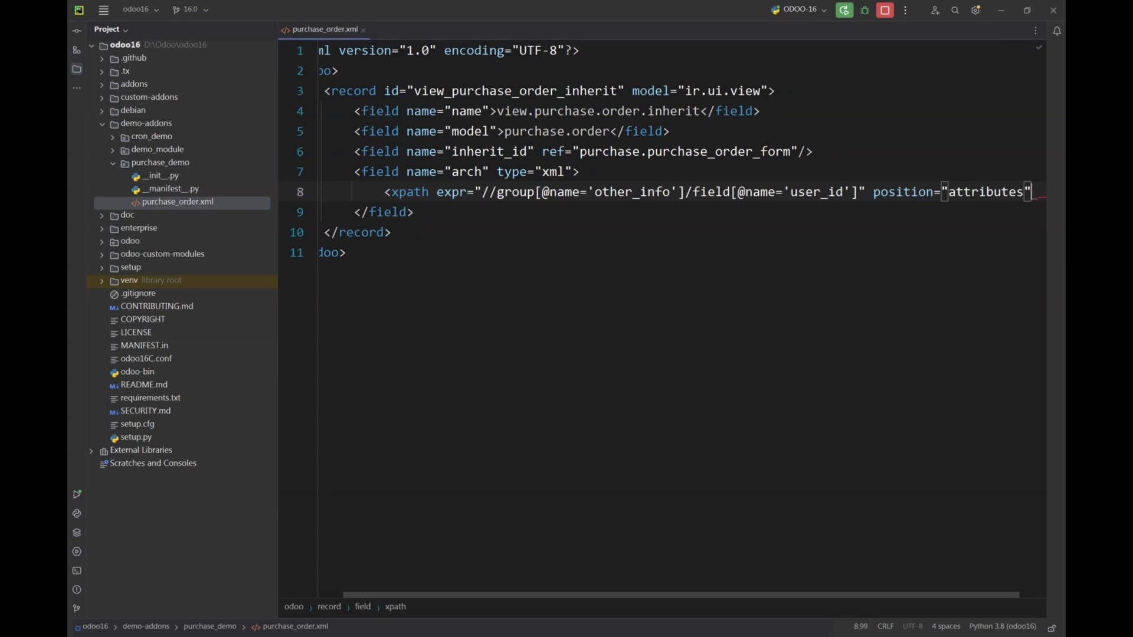
pyautogui.write('>')
pyautogui.press('Return')
pyautogui.write('<attr')
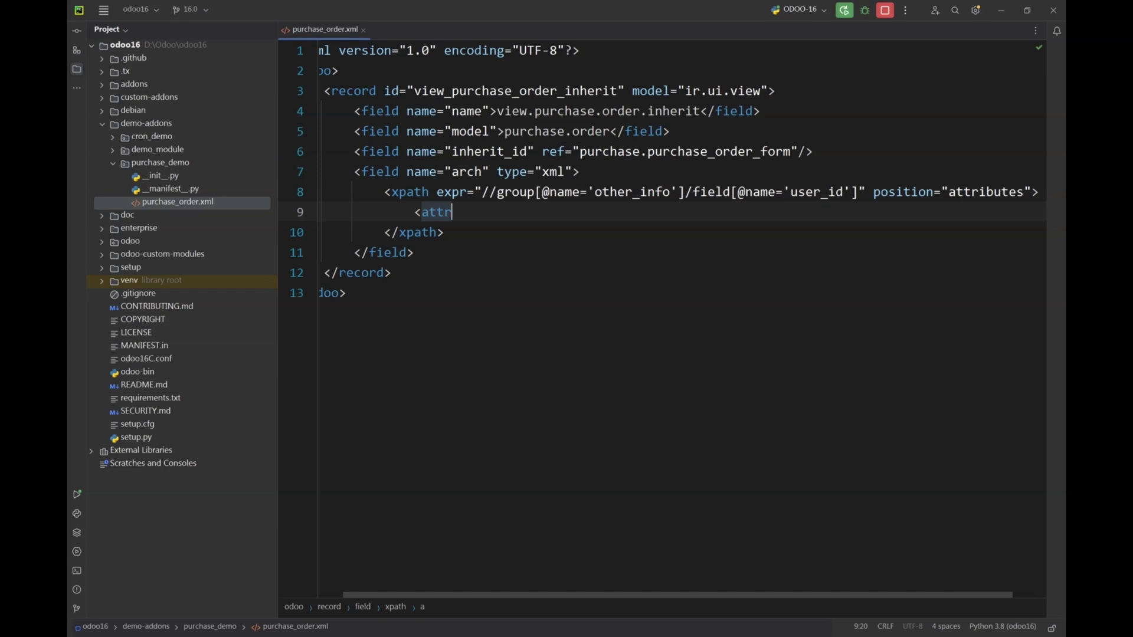
pyautogui.write('ibute name=')
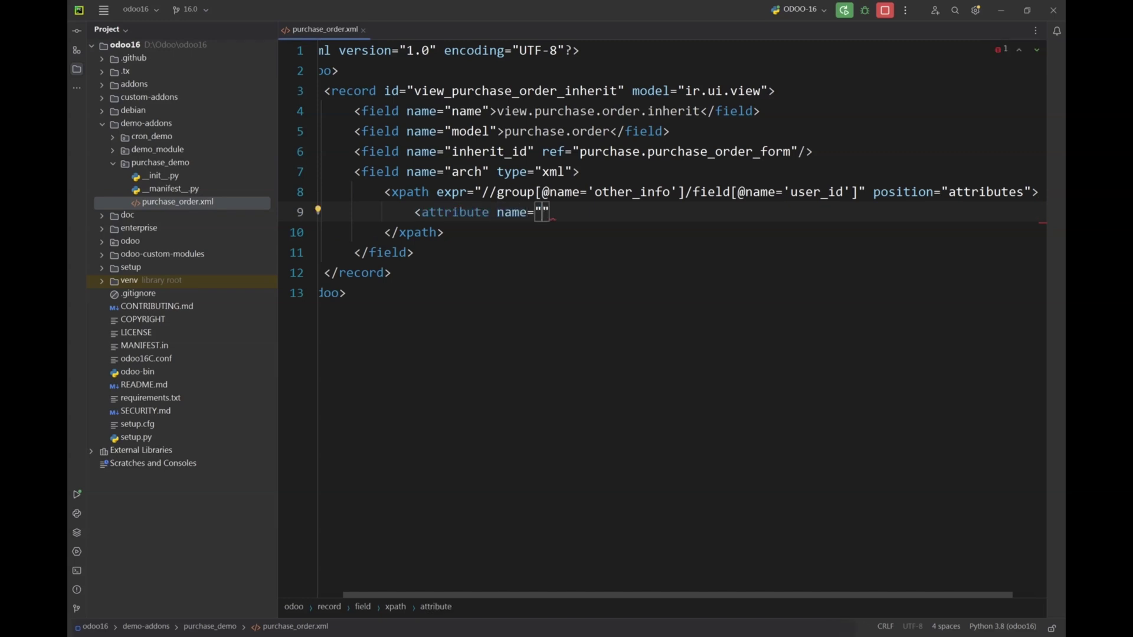
pyautogui.write('groups" ')
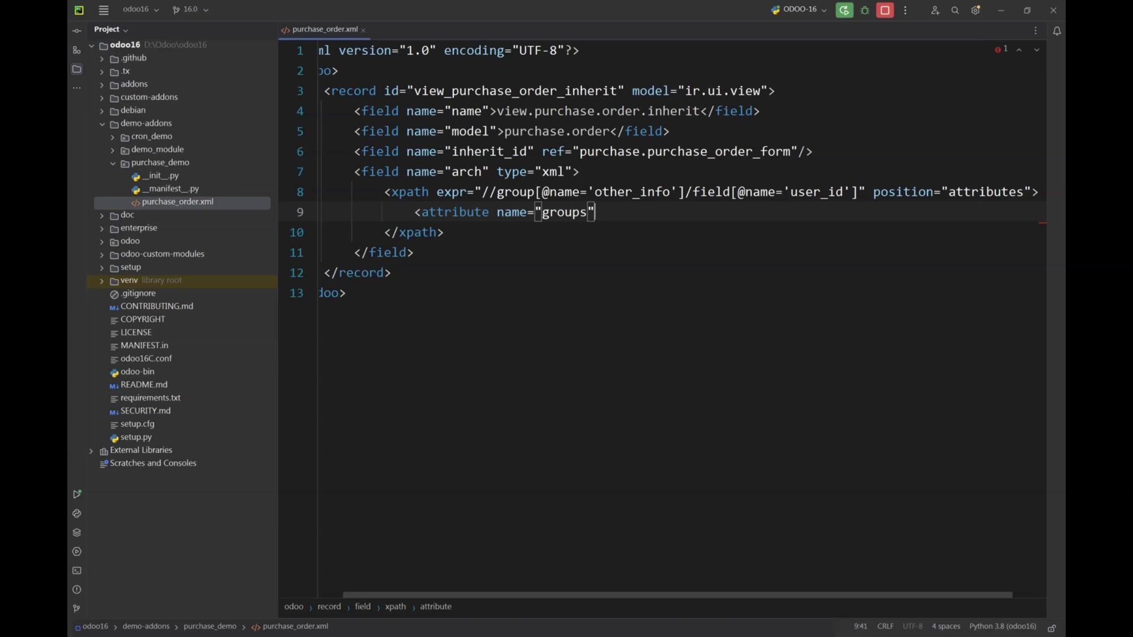
pyautogui.write('></attribute>')
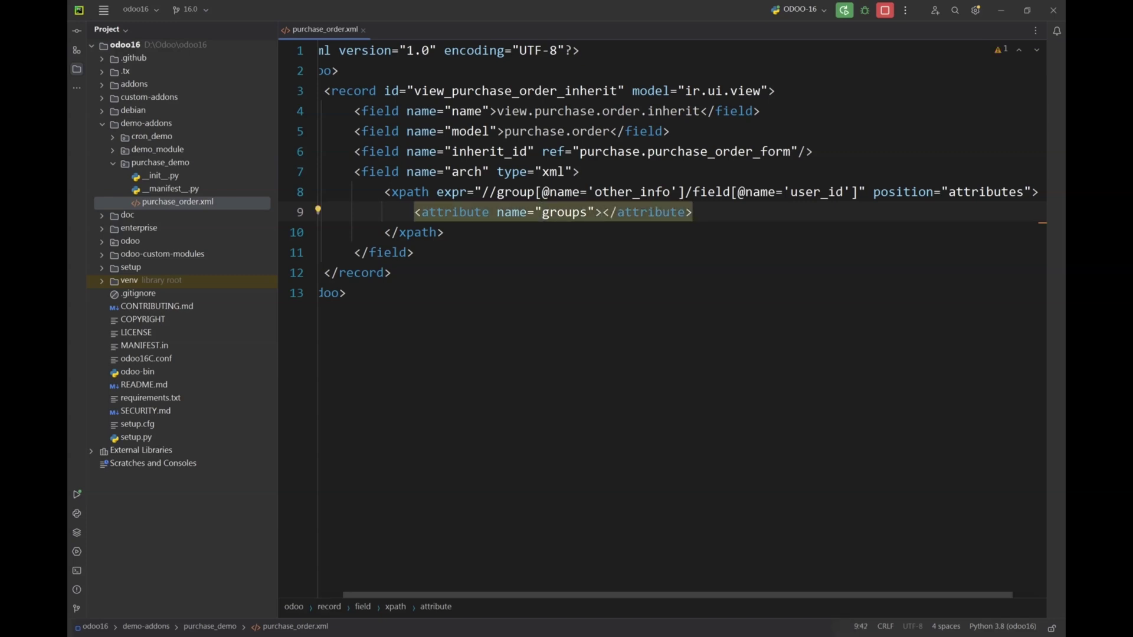
# Step: Close the form view editor and go to the Settings app's access groups list
pyautogui.hotkey('alt', 'Tab')
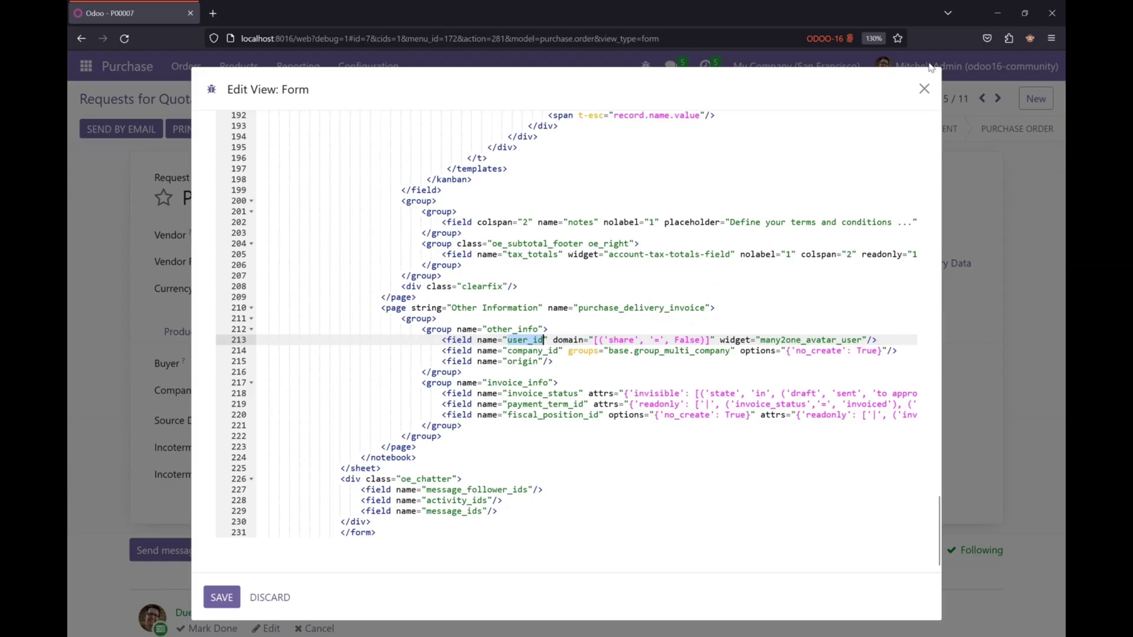
pyautogui.click(924, 89)
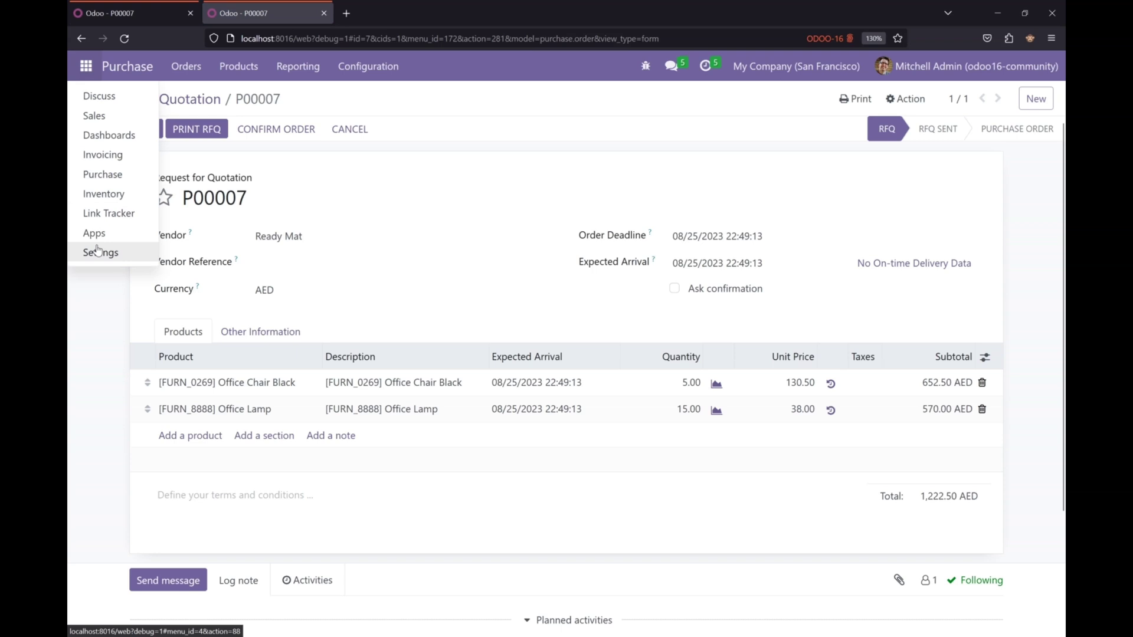
pyautogui.click(248, 189)
pyautogui.click(288, 66)
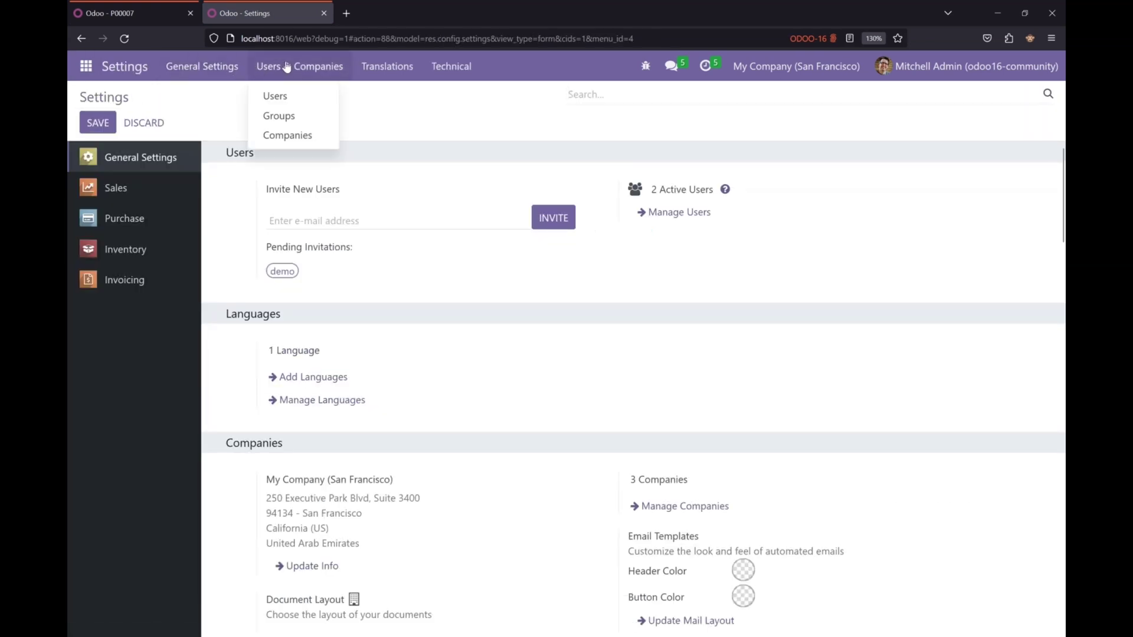
pyautogui.click(279, 116)
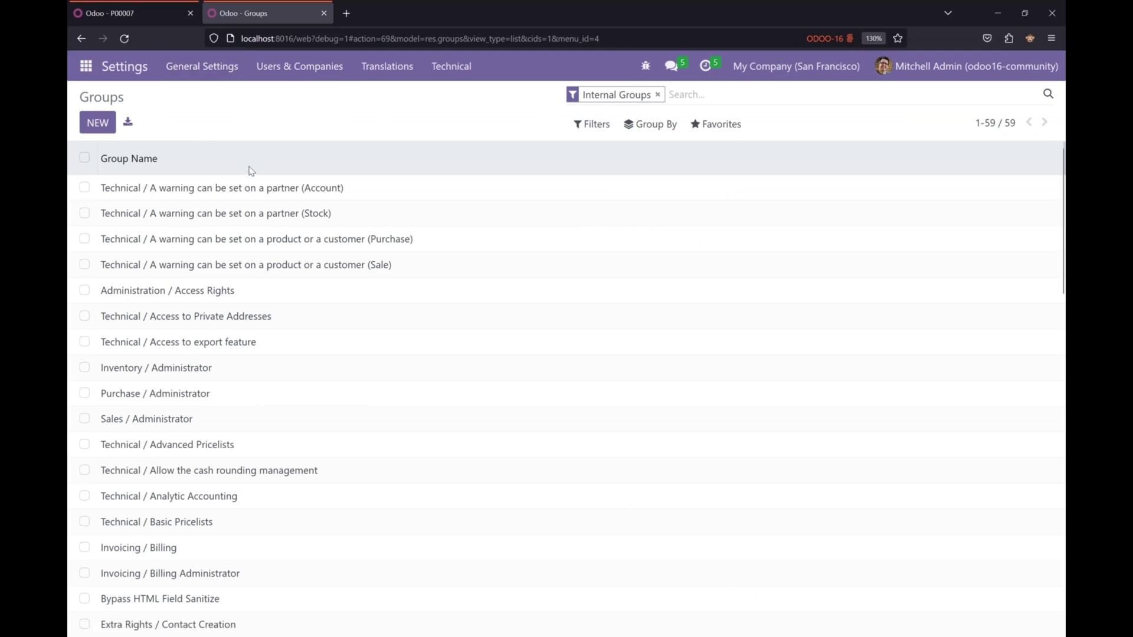
# Step: Check the administrator user's Administration access level, leaving it on Settings
pyautogui.click(290, 71)
pyautogui.click(212, 74)
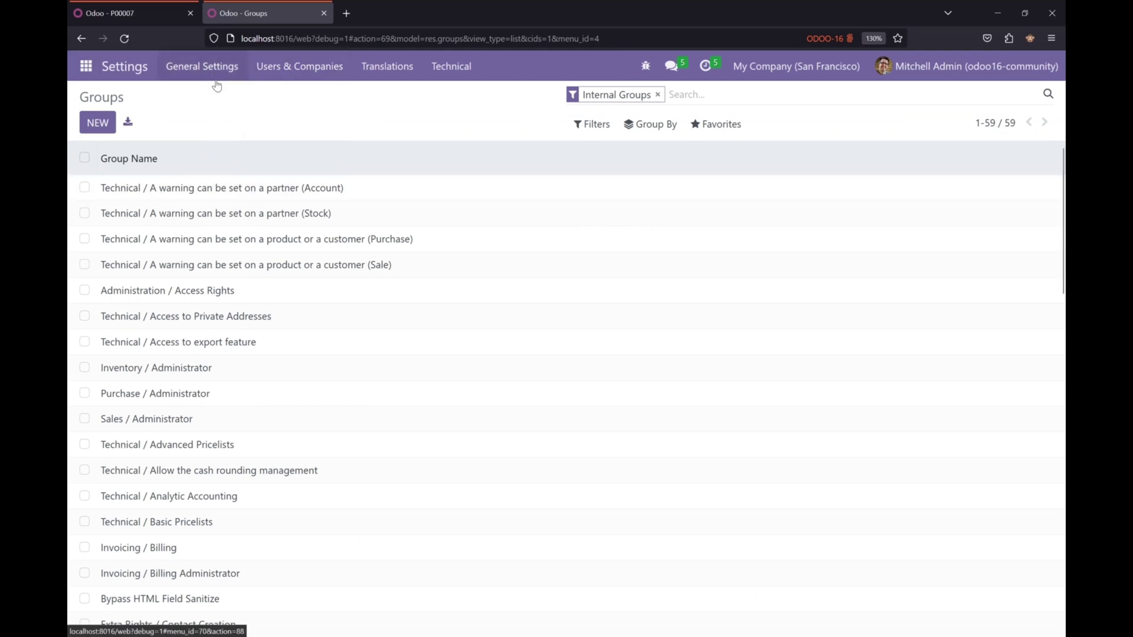
pyautogui.click(670, 216)
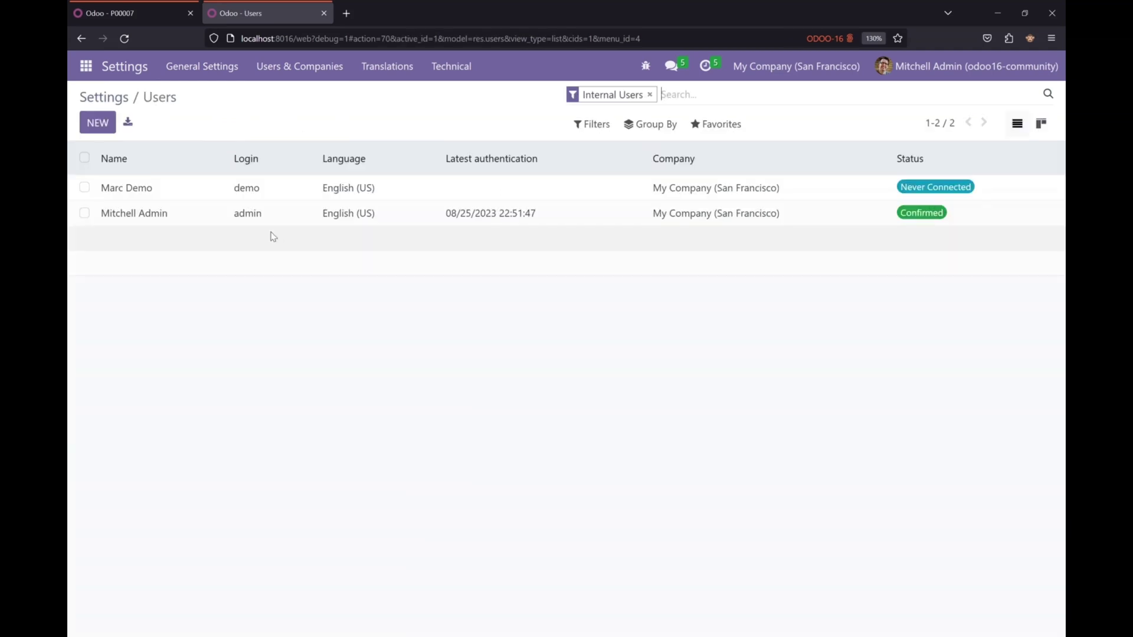
pyautogui.click(278, 214)
pyautogui.scroll(-8, 453, 305)
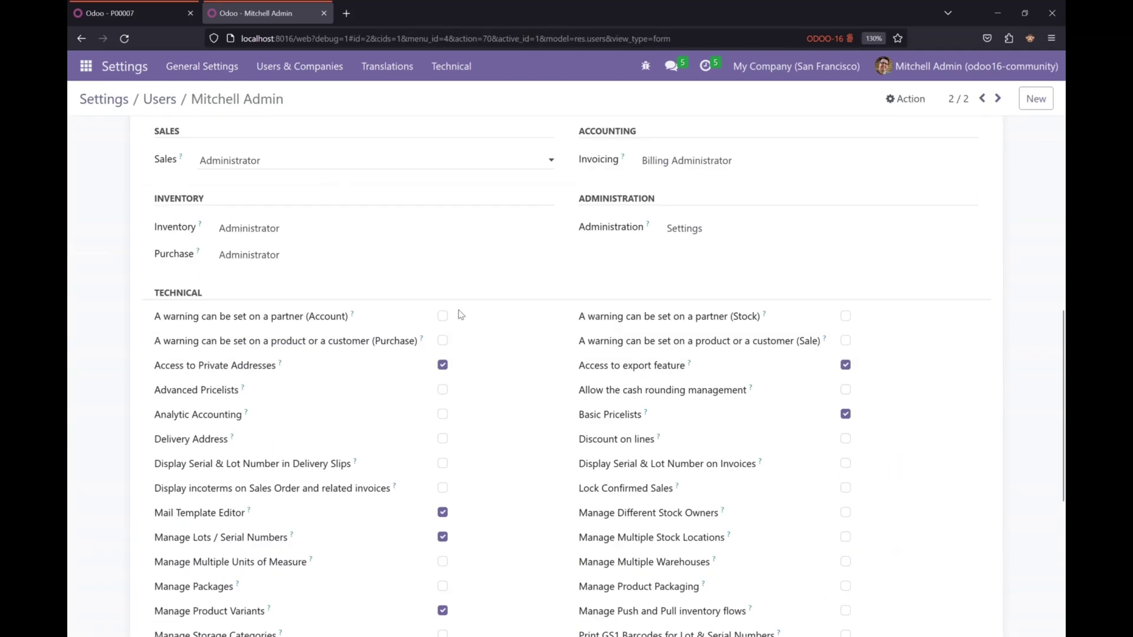
pyautogui.click(689, 234)
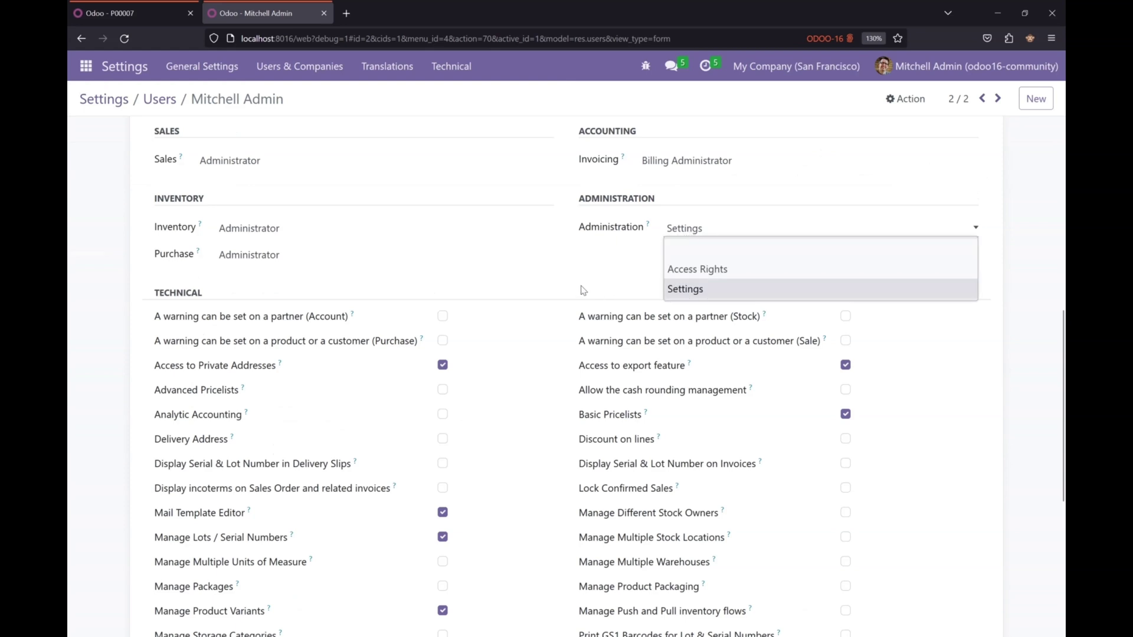
pyautogui.click(490, 248)
# Step: Search groups for 'settings', open Administration / Settings metadata, and copy XML ID base.group_system
pyautogui.click(231, 70)
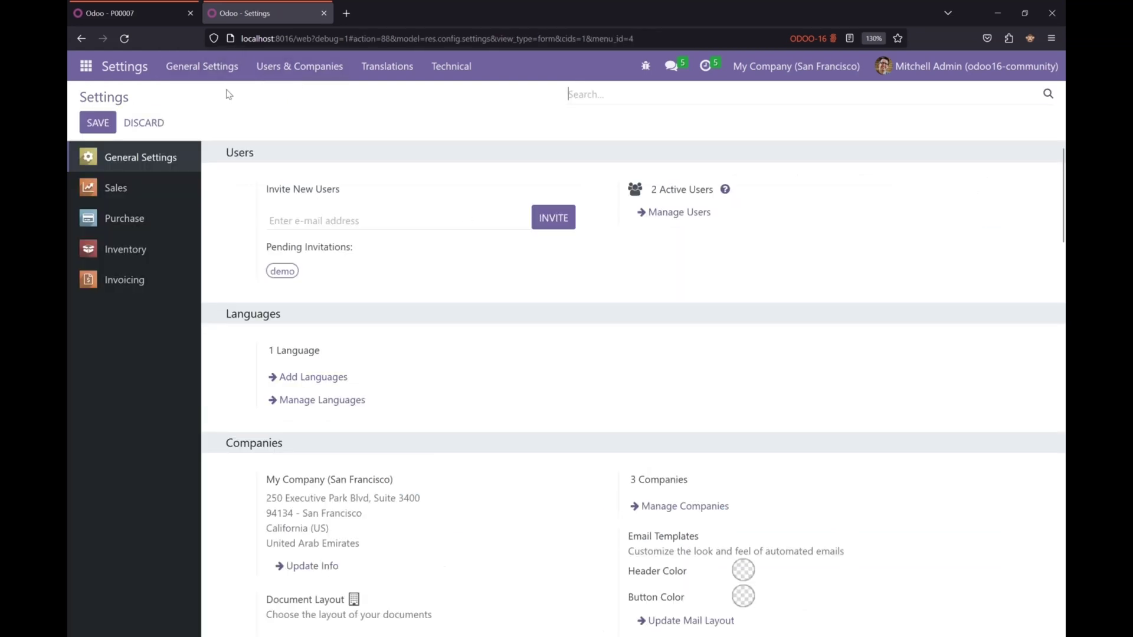
pyautogui.click(283, 68)
pyautogui.click(288, 118)
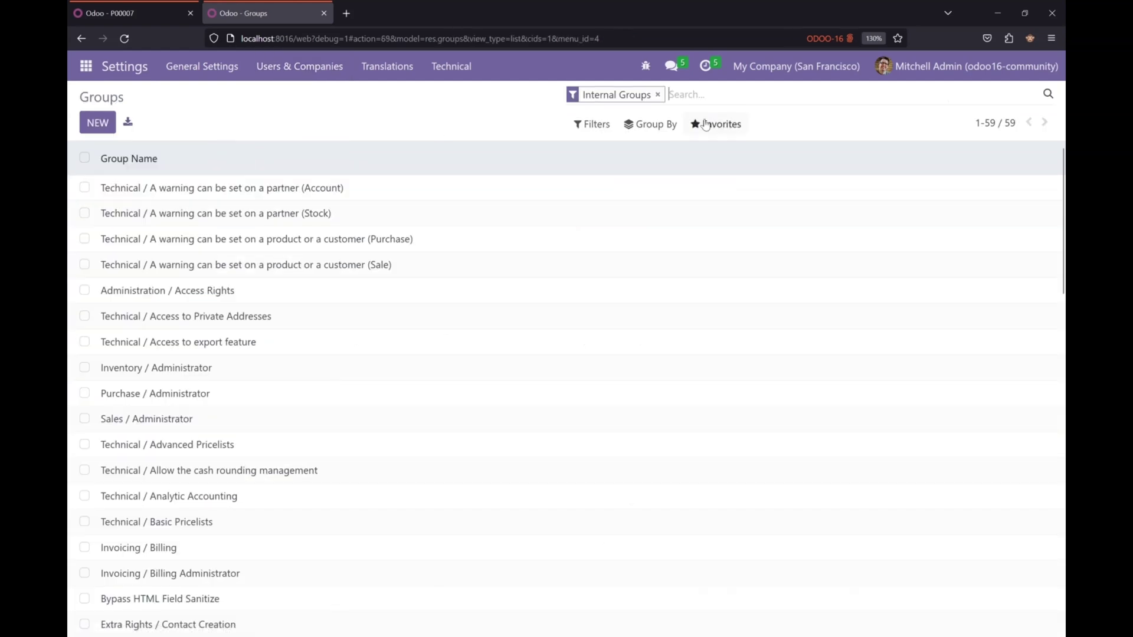
pyautogui.write('settings')
pyautogui.press('Return')
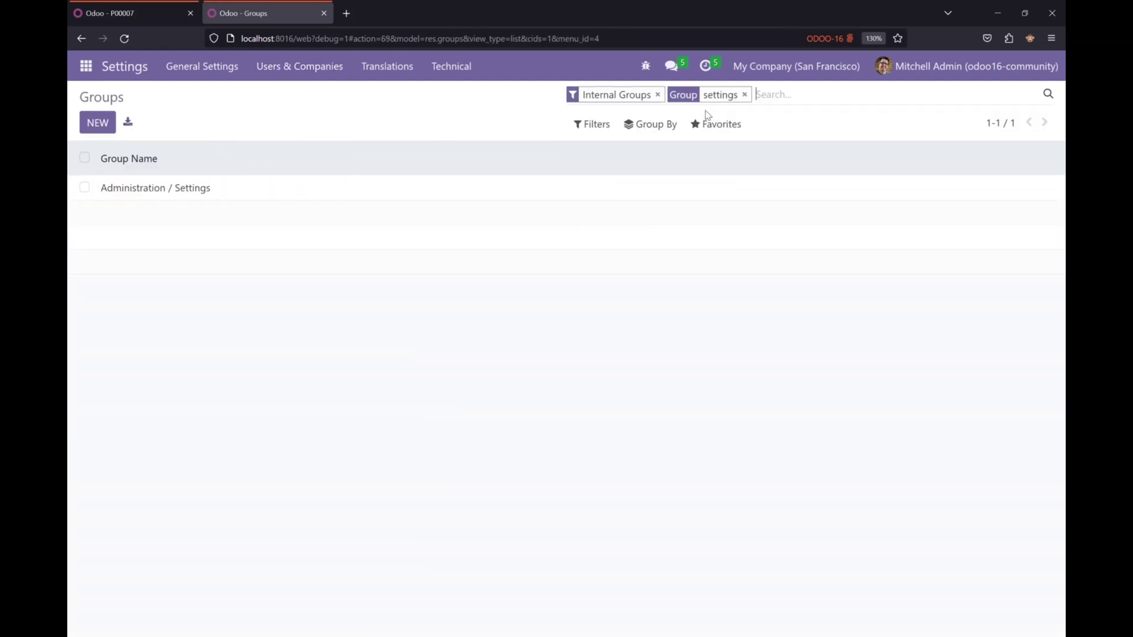
pyautogui.click(594, 184)
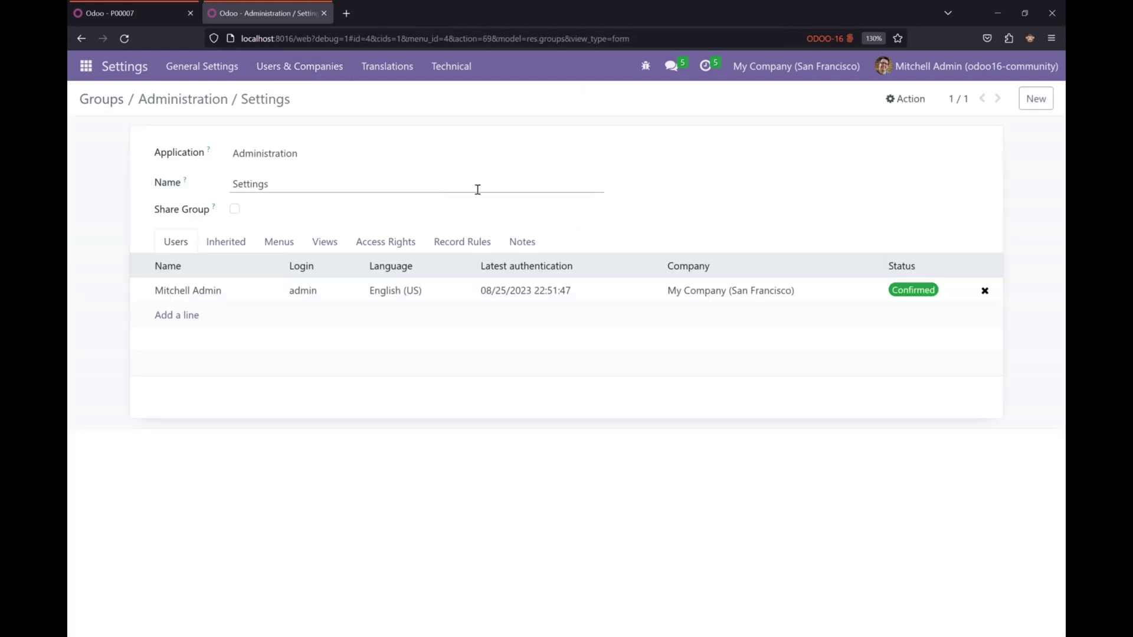
pyautogui.click(646, 67)
pyautogui.click(590, 340)
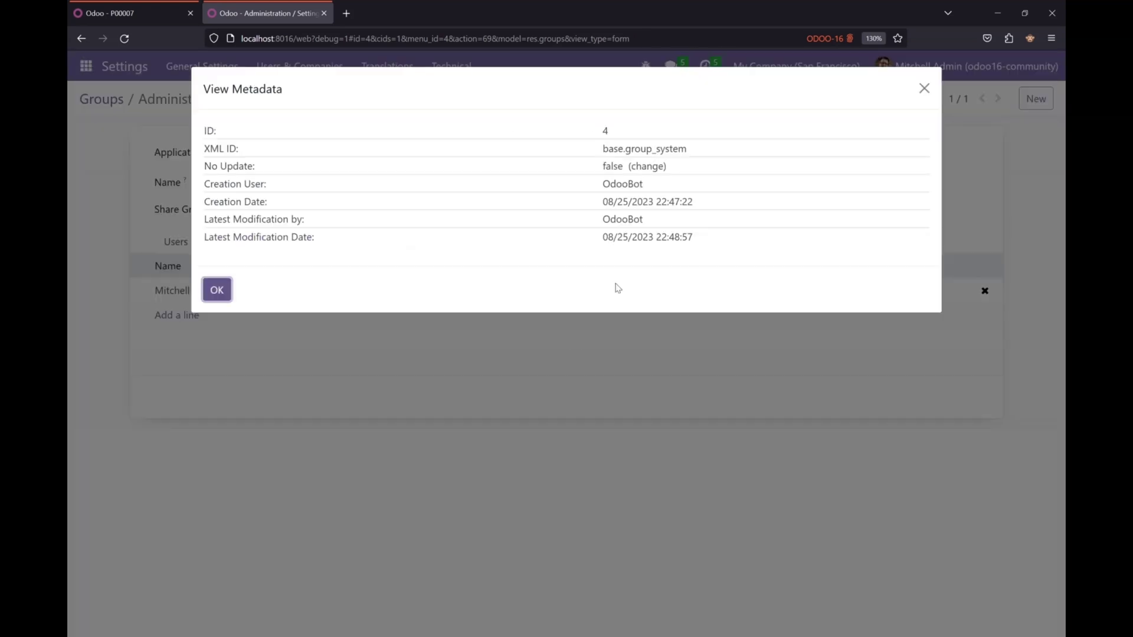
pyautogui.doubleClick(654, 150)
pyautogui.hotkey('ctrl', 'c')
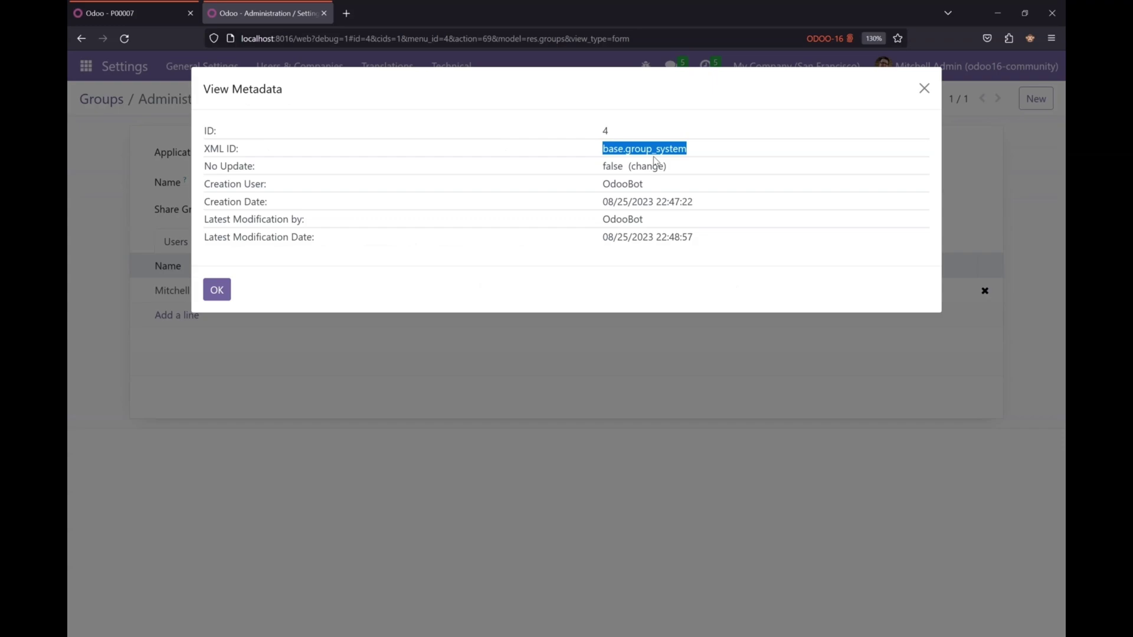
pyautogui.hotkey('alt', 'Tab')
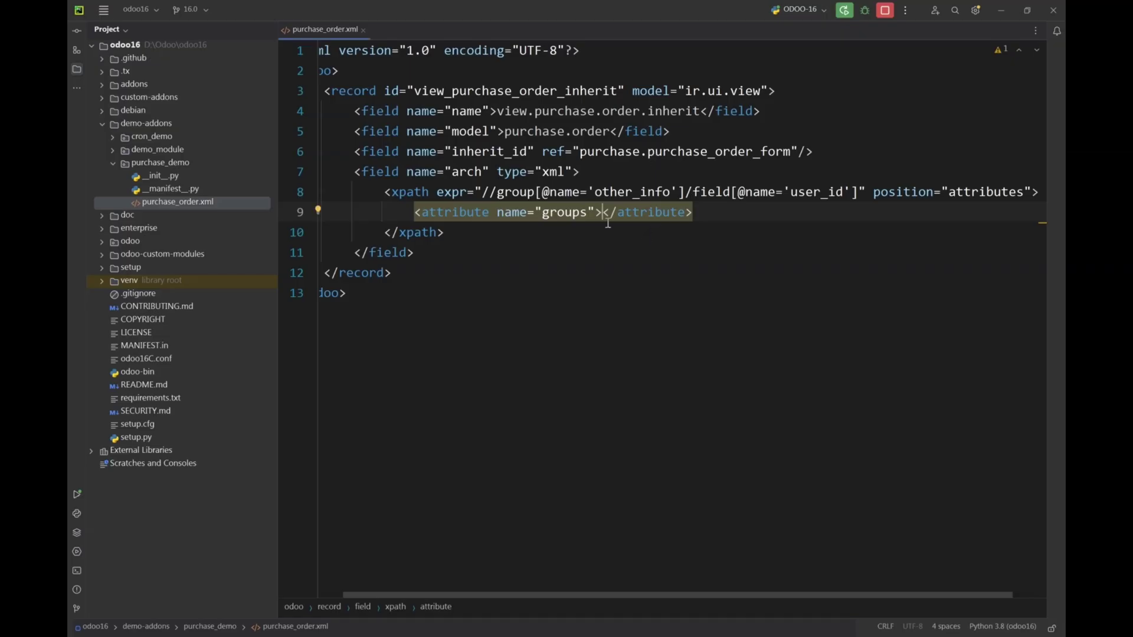
# Step: Set the groups attribute to base.group_system and add 'purchase_order.xml' to the manifest's data list
pyautogui.hotkey('ctrl', 'v')
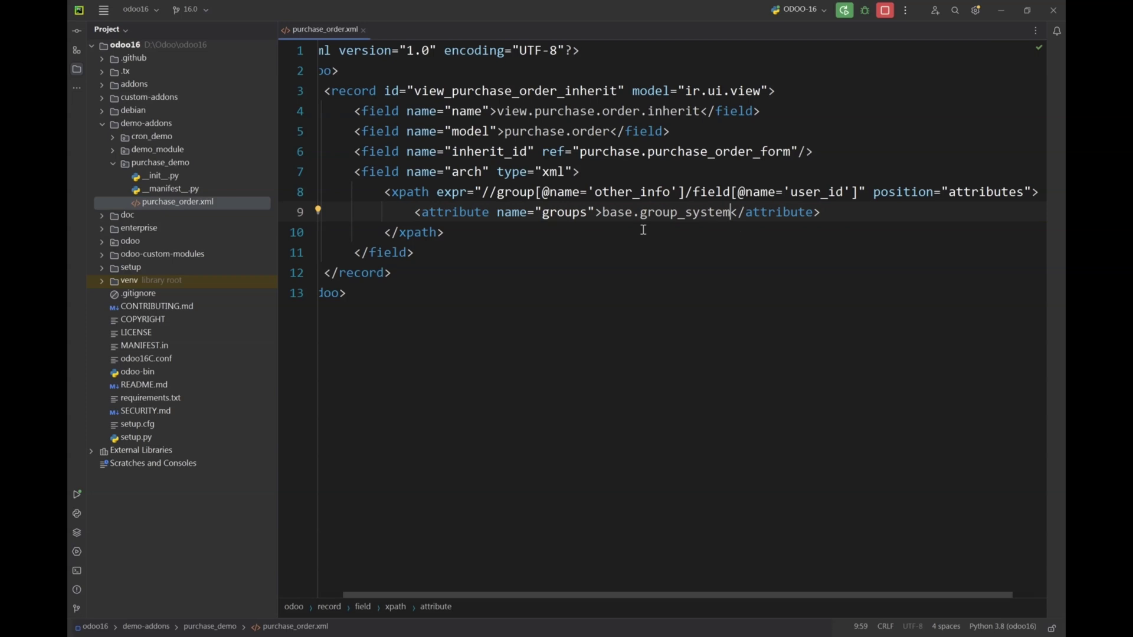
pyautogui.doubleClick(190, 191)
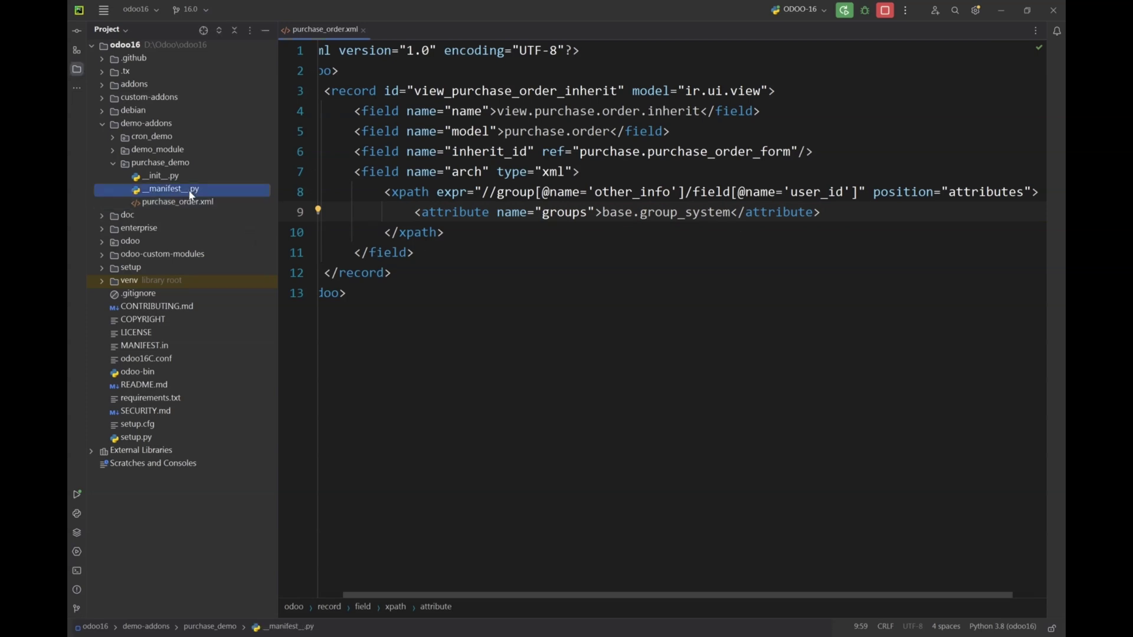
pyautogui.keyDown('ctrl'); pyautogui.scroll(5, 418, 186); pyautogui.keyUp('ctrl')
pyautogui.keyDown('ctrl'); pyautogui.scroll(1, 418, 187); pyautogui.keyUp('ctrl')
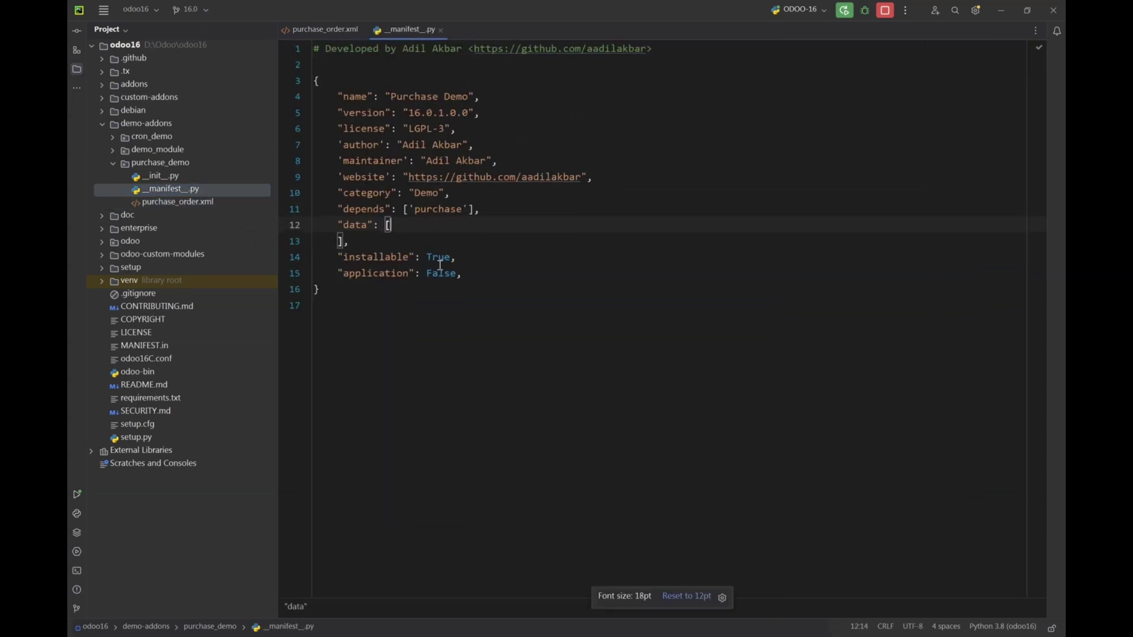
pyautogui.doubleClick(440, 210)
pyautogui.keyDown('ctrl'); pyautogui.scroll(4, 441, 215); pyautogui.keyUp('ctrl')
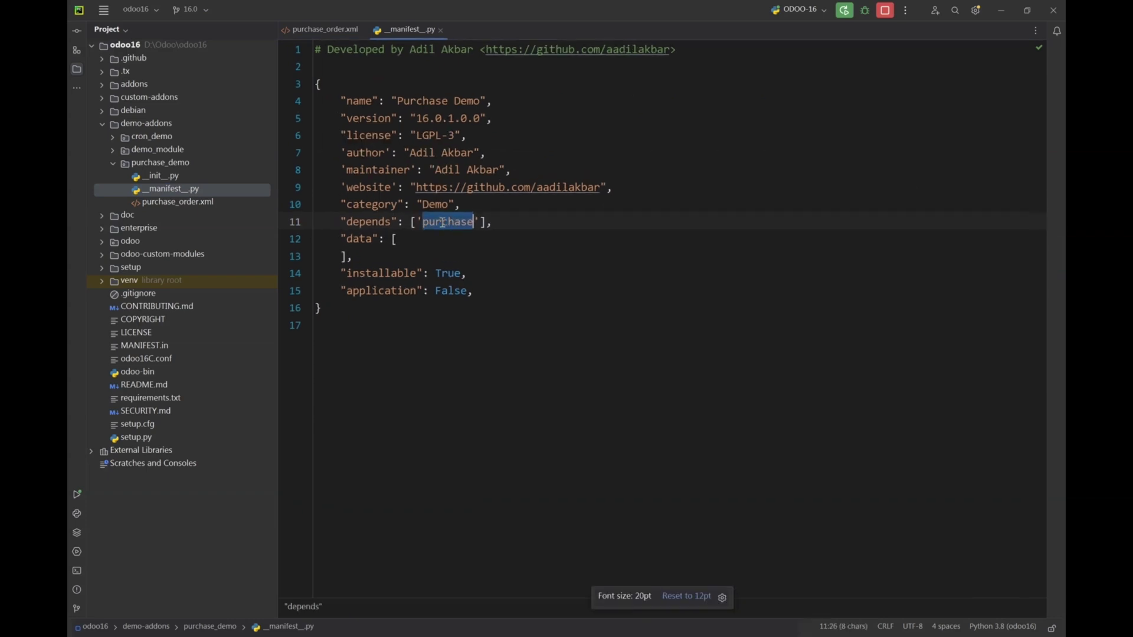
pyautogui.click(425, 270)
pyautogui.press('Return')
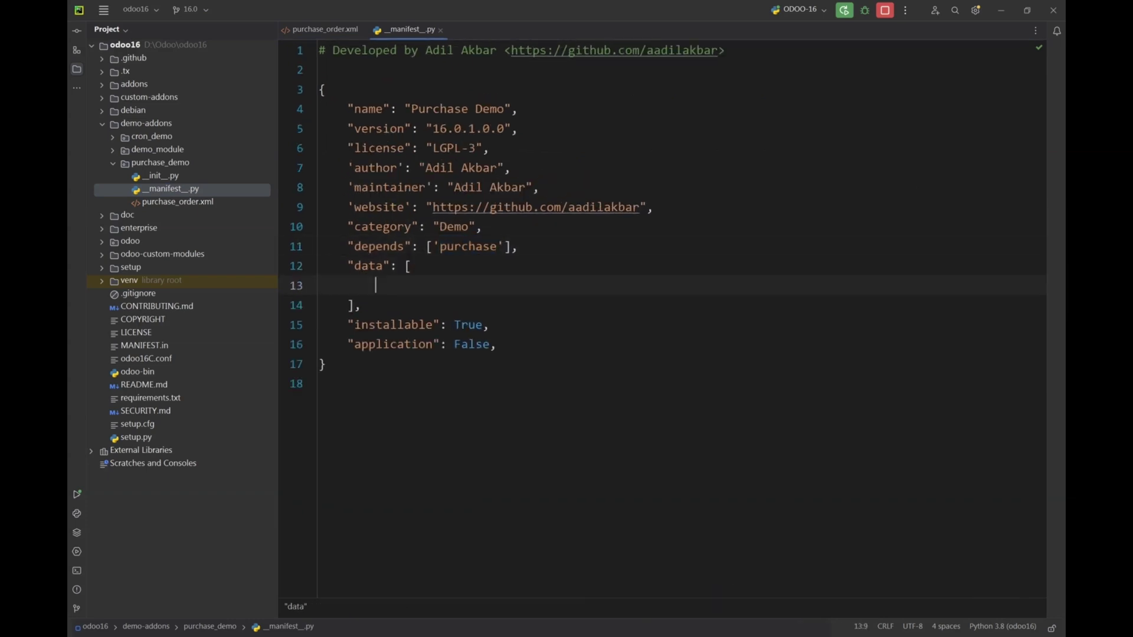
pyautogui.write("'purchase_order.xml")
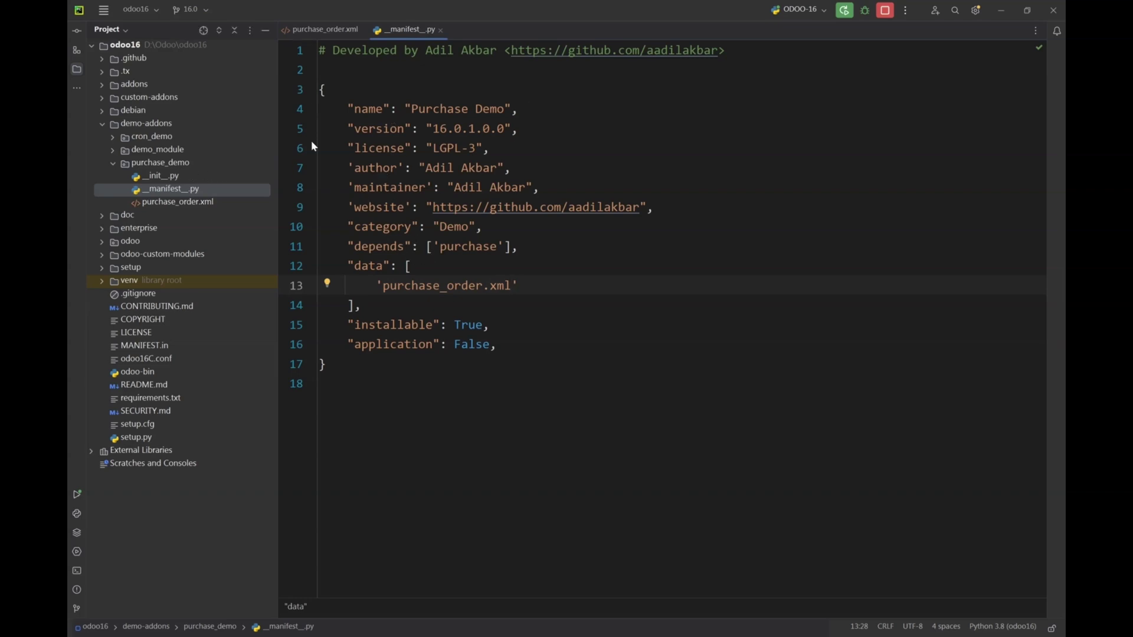
# Step: Return to purchase_order.xml and rerun the Odoo server to load the module changes
pyautogui.moveTo(413, 108); pyautogui.dragTo(503, 106)
pyautogui.hotkey('ctrl', 'c')
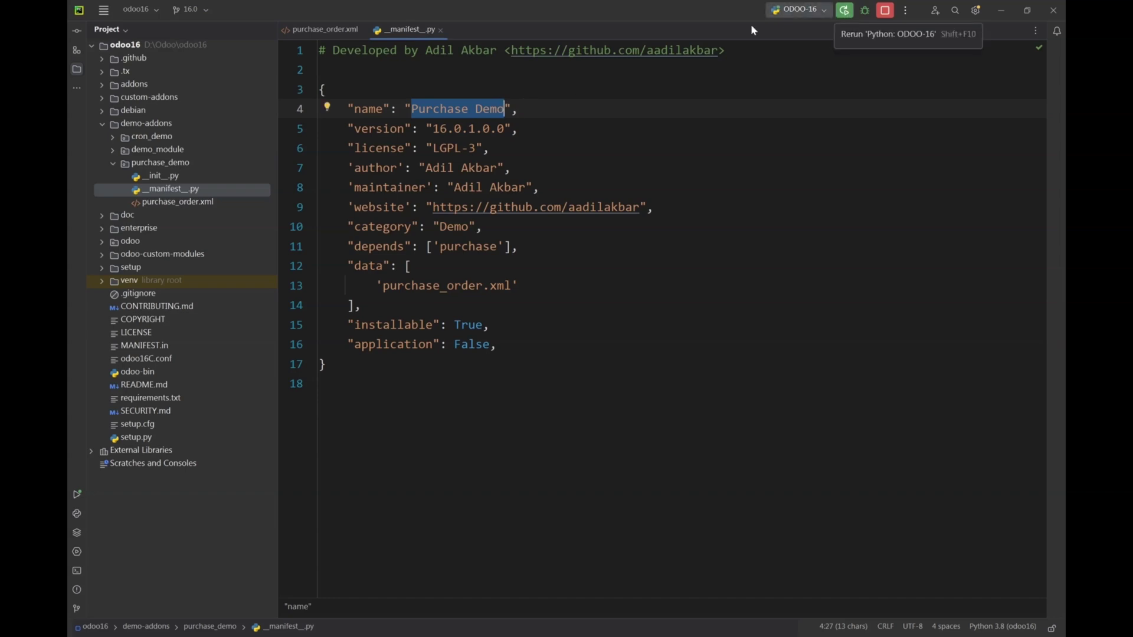
pyautogui.click(325, 29)
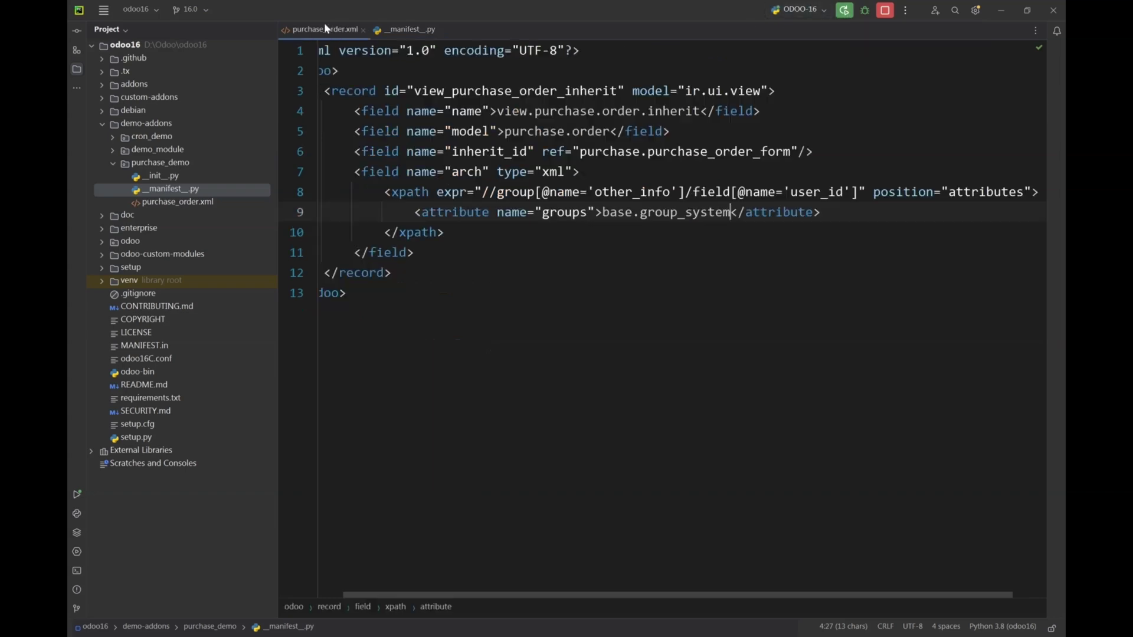
pyautogui.click(845, 10)
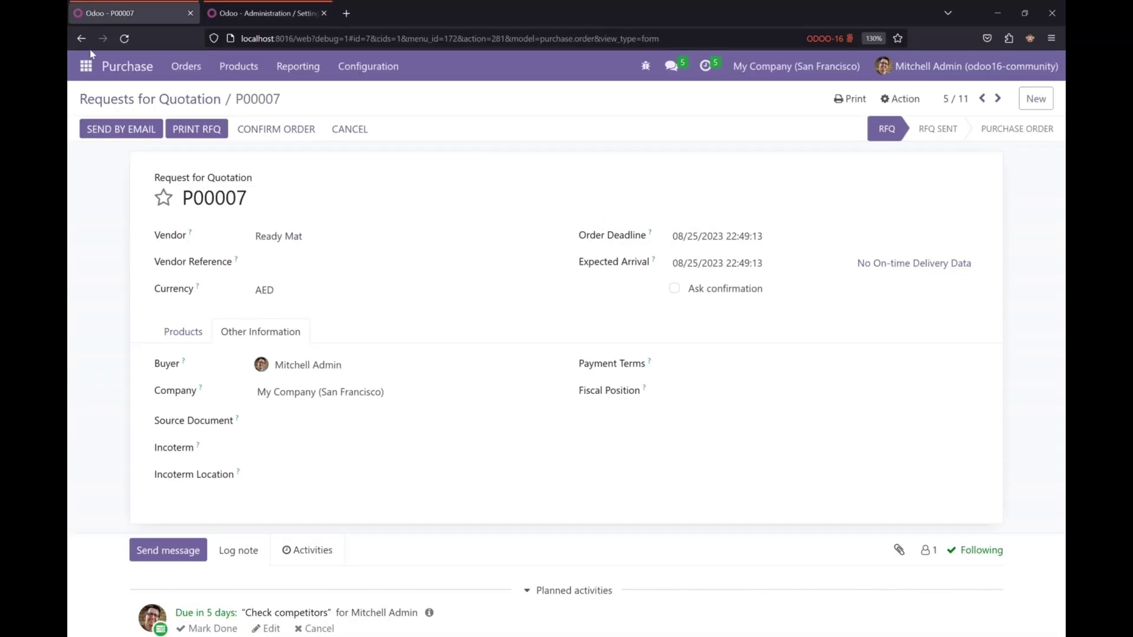
# Step: Refresh the Apps list, then find and install the Purchase Demo module
pyautogui.click(86, 66)
pyautogui.click(117, 233)
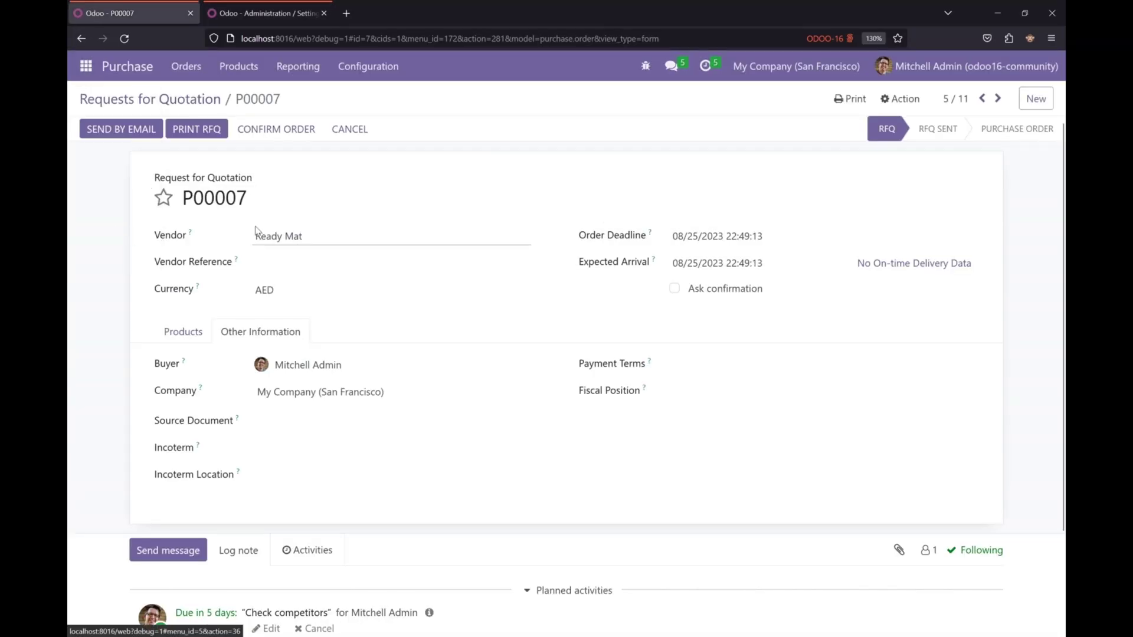
pyautogui.click(366, 70)
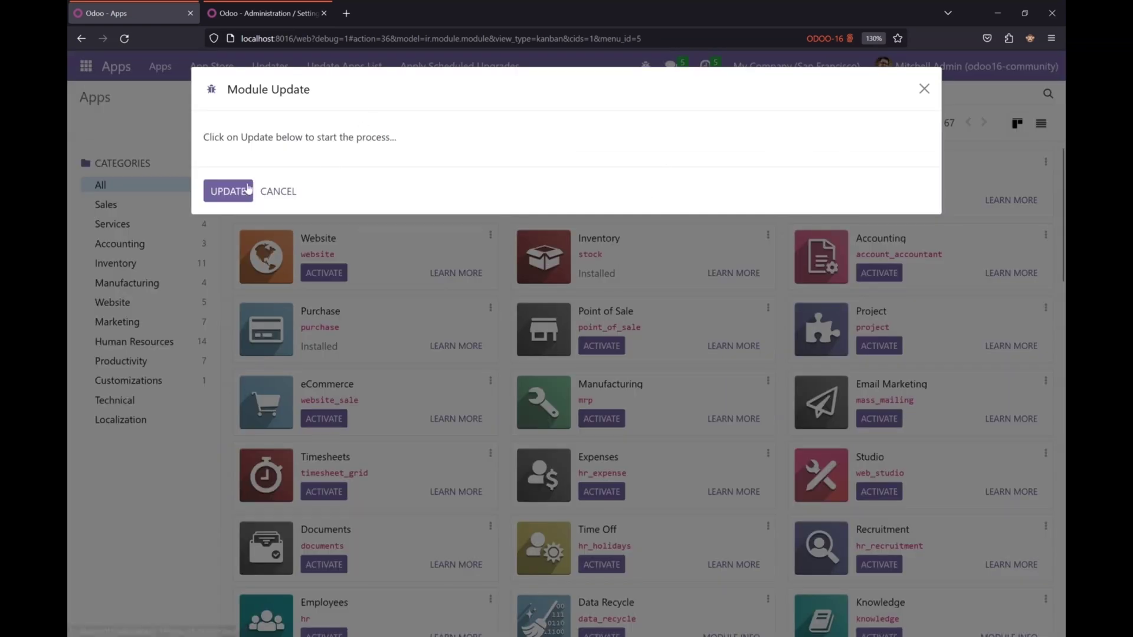
pyautogui.click(229, 190)
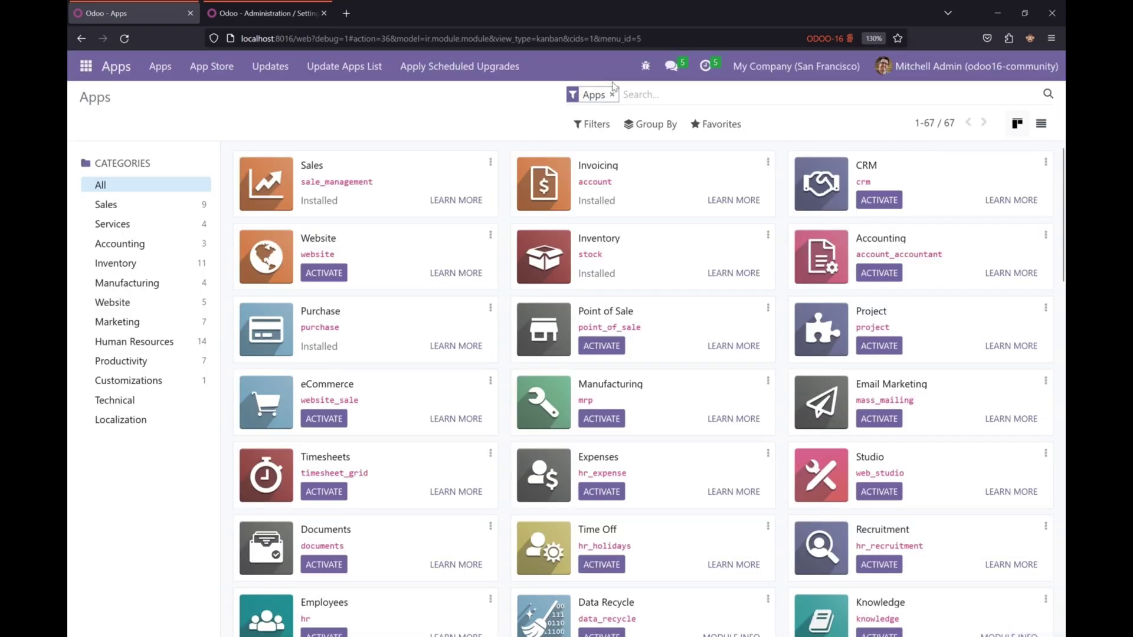
pyautogui.hotkey('ctrl', 'v')
pyautogui.press('Return')
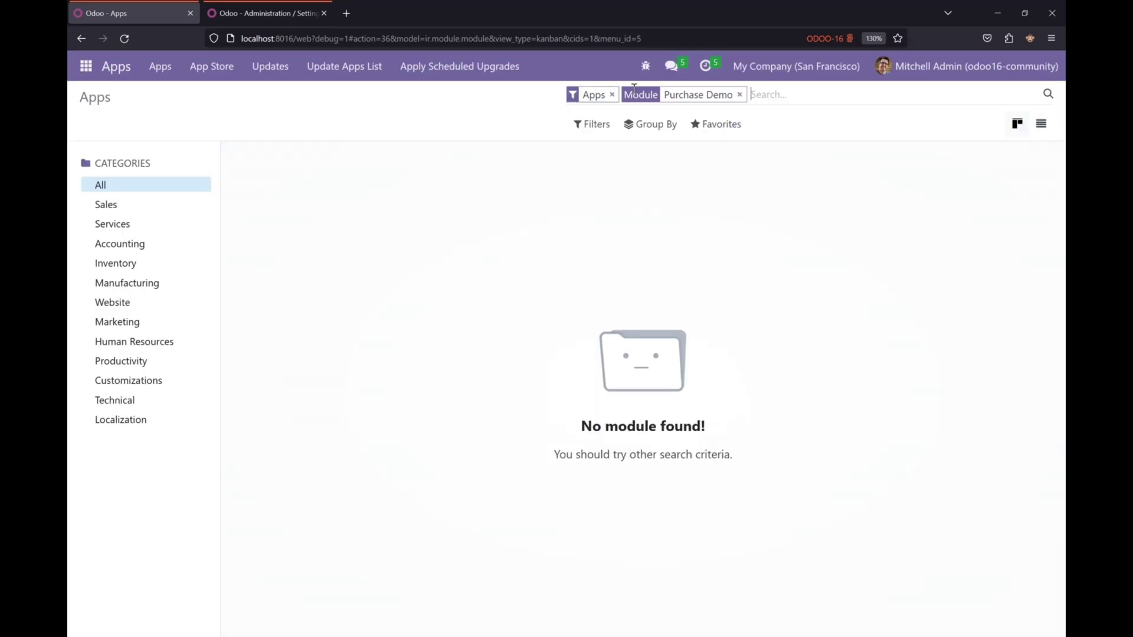
pyautogui.click(612, 95)
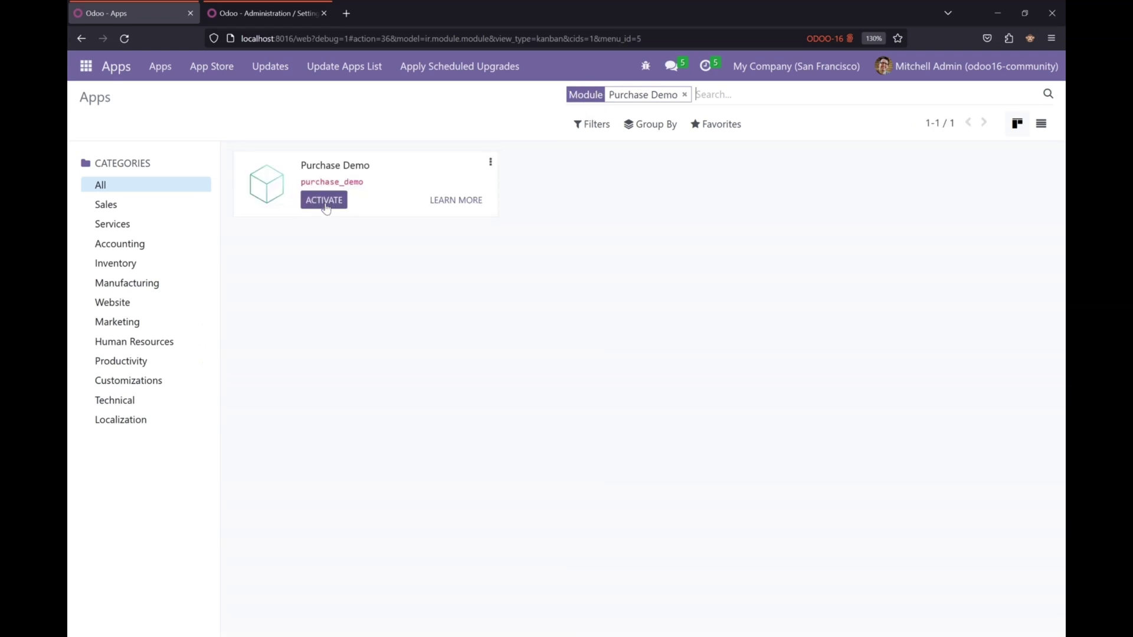
pyautogui.click(329, 205)
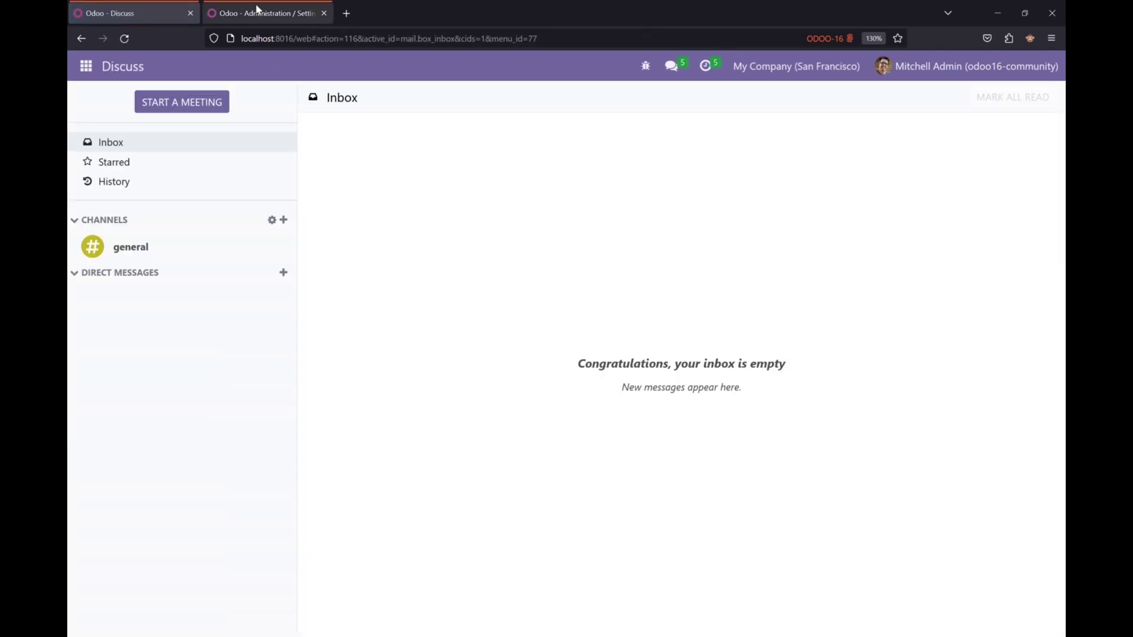
# Step: Check the Buyer field on quotation P00007's Other Information, then return to the Settings group tab
pyautogui.click(84, 67)
pyautogui.click(98, 174)
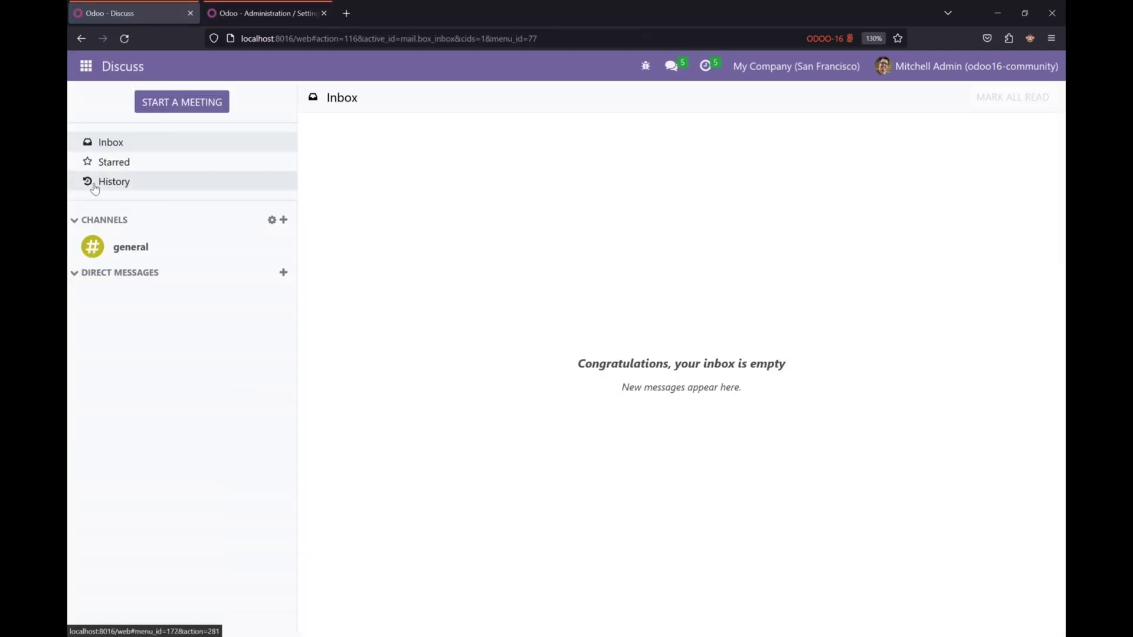
pyautogui.click(298, 392)
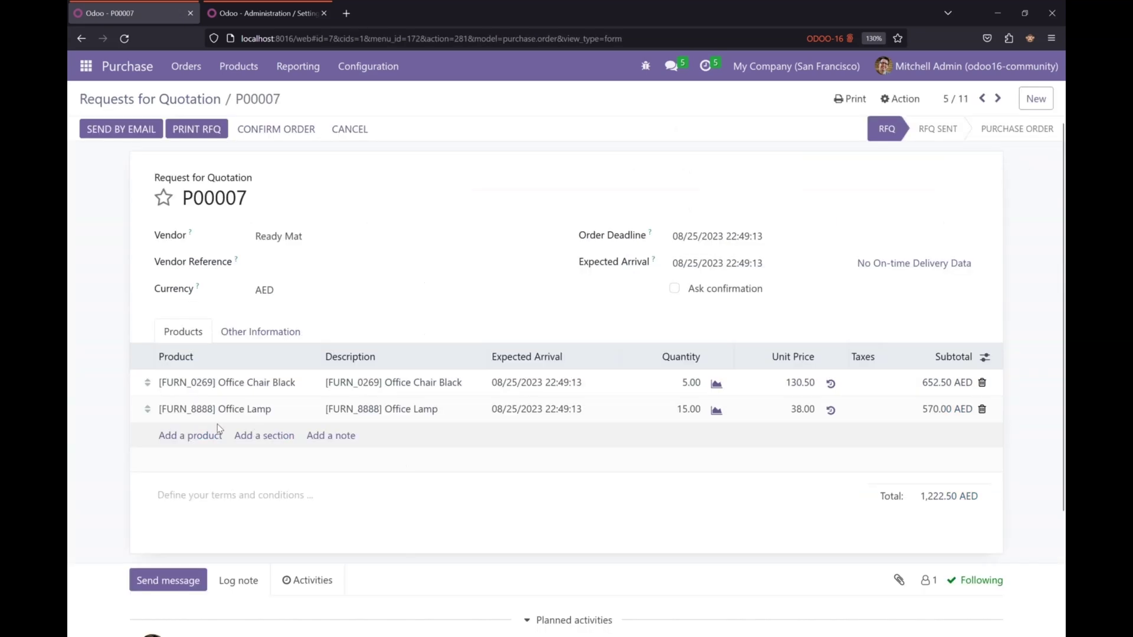
pyautogui.click(250, 342)
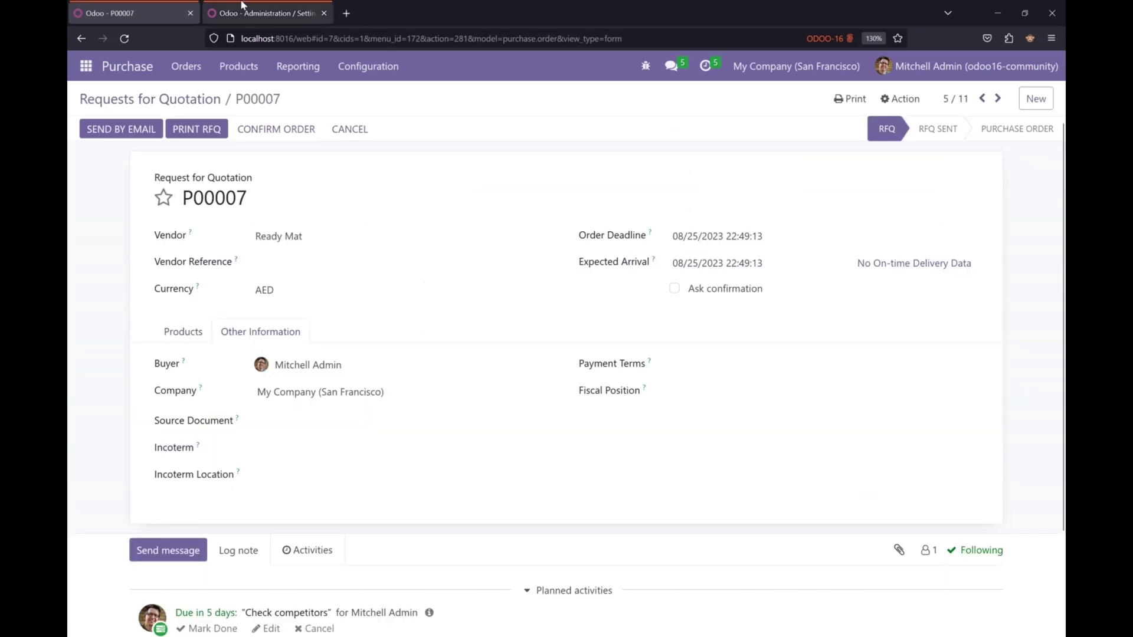
pyautogui.hotkey('ctrl', 'Tab')
# Step: Try clearing the admin user's Administration access and dismiss the resulting access error
pyautogui.click(216, 290)
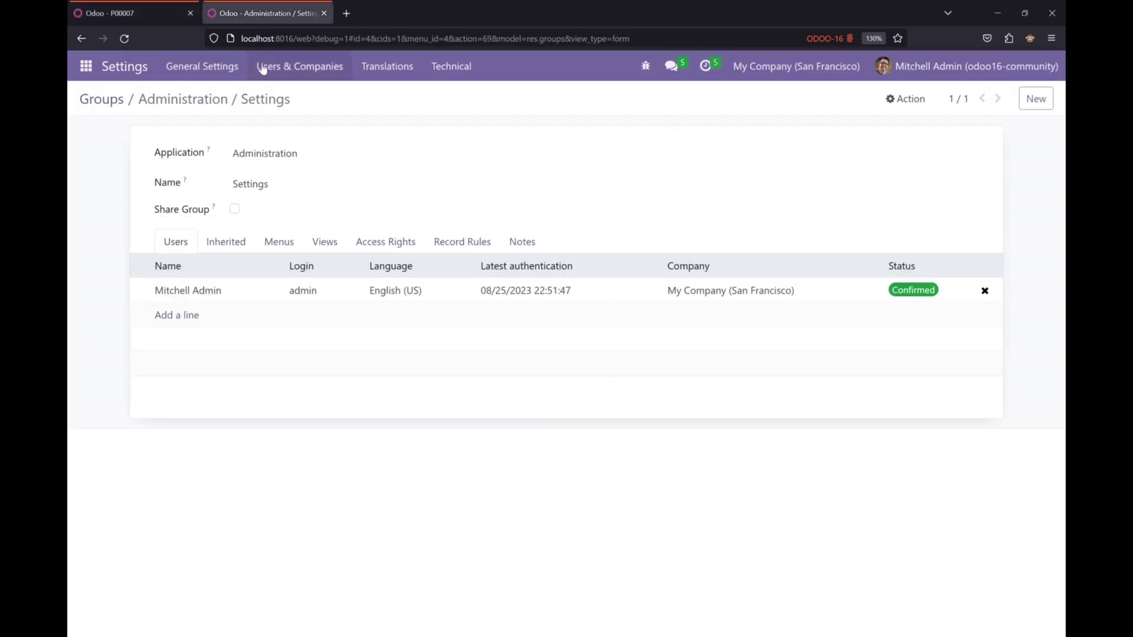
pyautogui.click(265, 66)
pyautogui.click(269, 95)
pyautogui.click(245, 214)
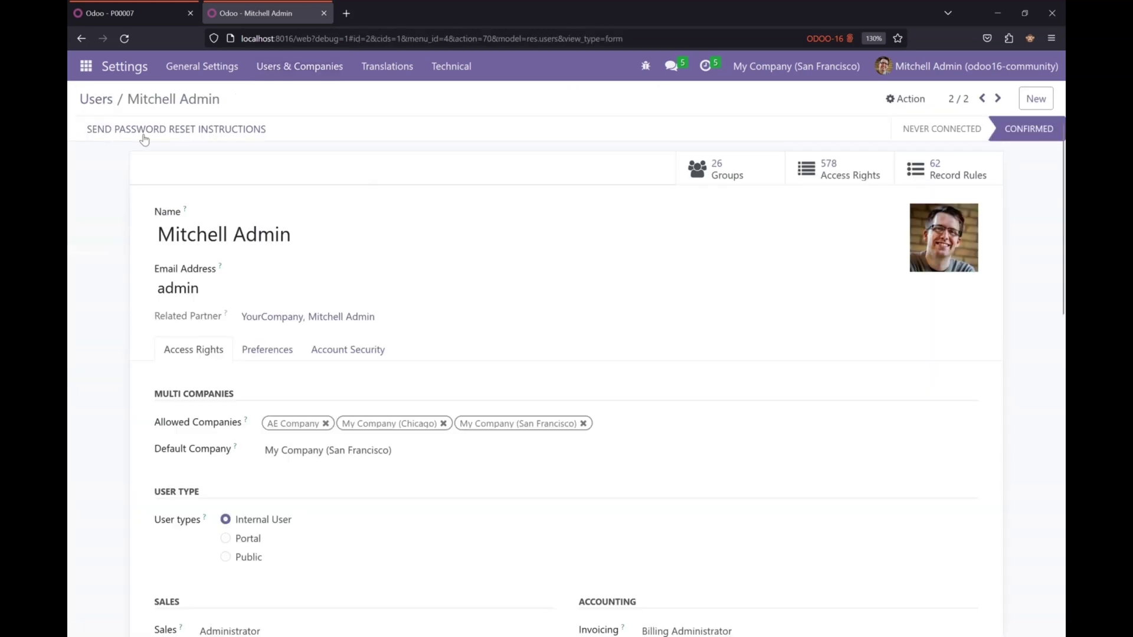
pyautogui.scroll(-5, 657, 402)
pyautogui.click(695, 390)
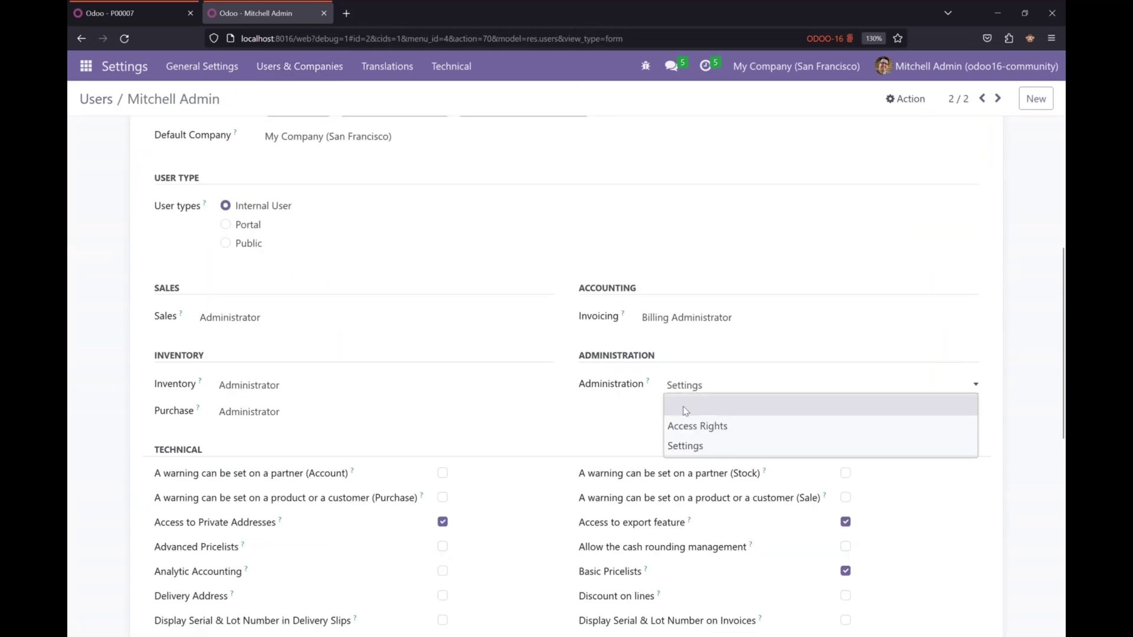
pyautogui.click(697, 406)
pyautogui.click(236, 98)
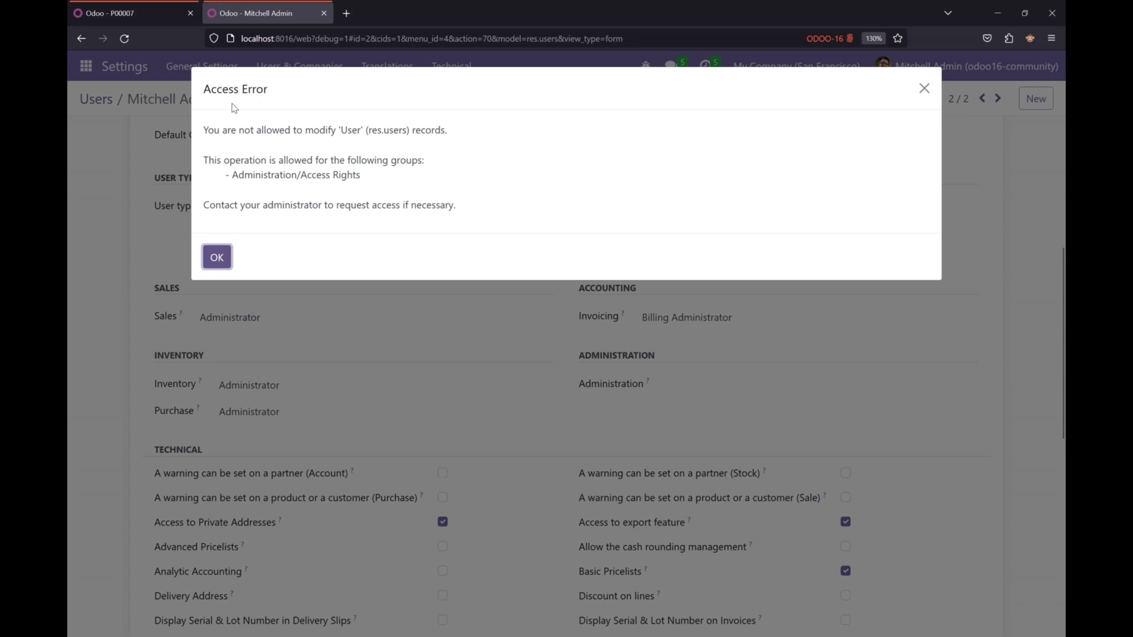
pyautogui.click(217, 257)
# Step: Set the admin user's Administration access to Access Rights, save, and reload quotation P00007
pyautogui.click(741, 392)
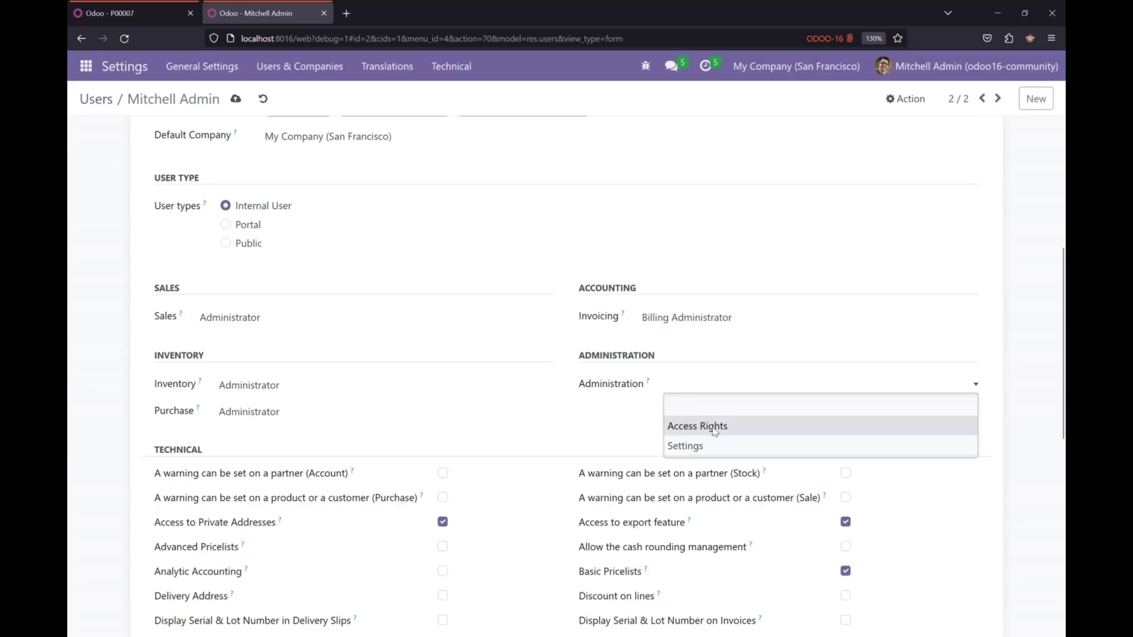
pyautogui.click(699, 424)
pyautogui.click(236, 99)
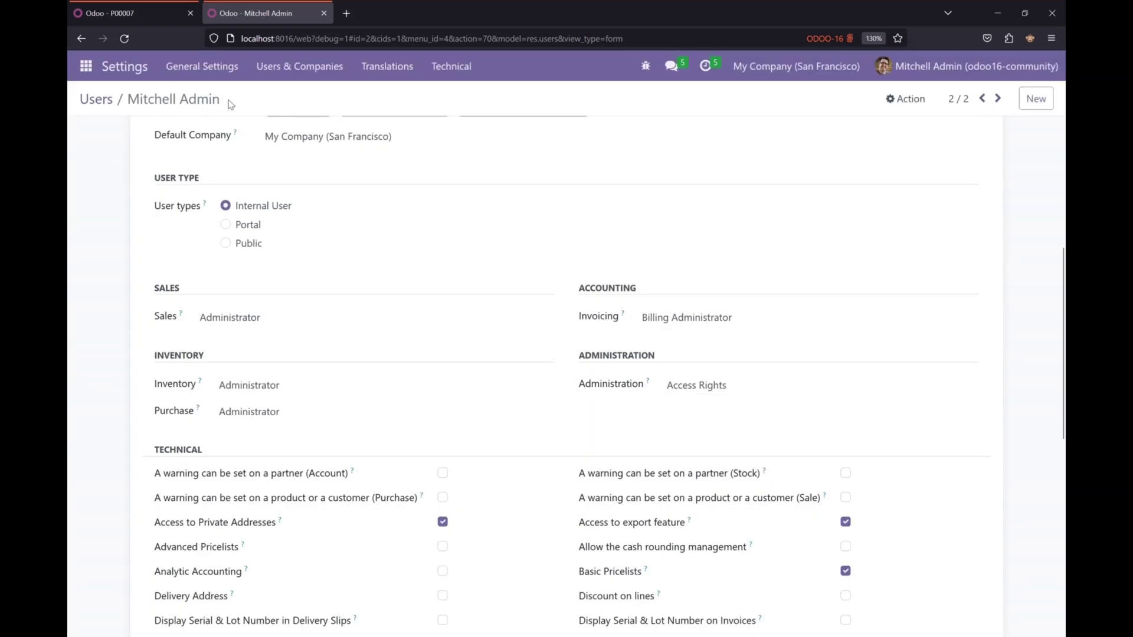
pyautogui.click(147, 8)
pyautogui.click(127, 38)
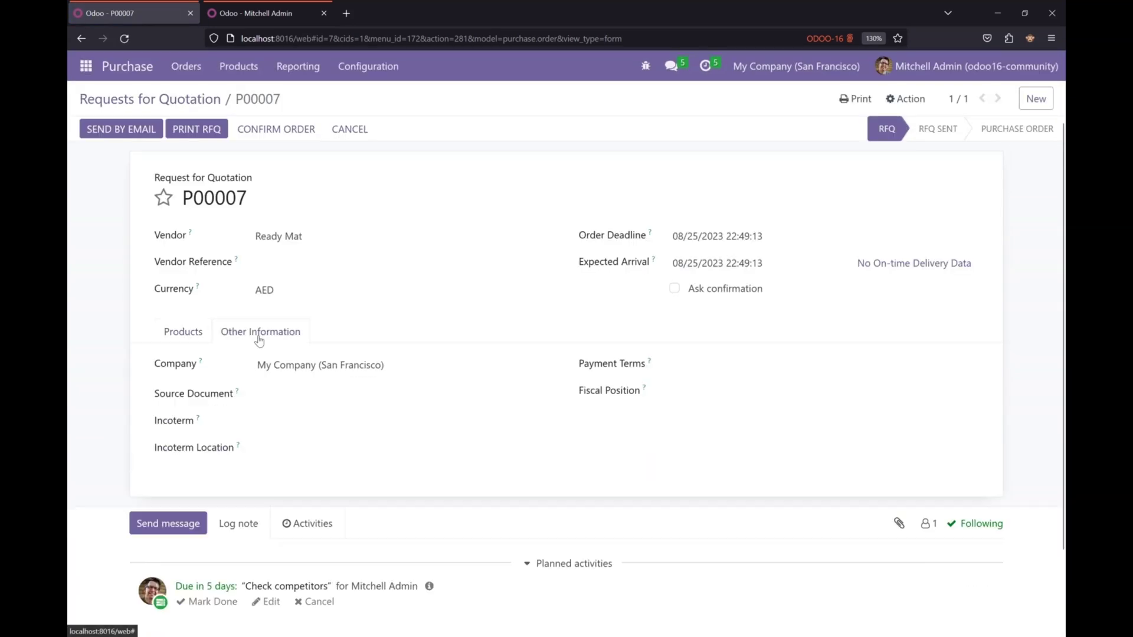
# Step: Verify P00007's Other Information lists Company, Source Document and Incoterm, with no Buyer field
pyautogui.moveTo(131, 362); pyautogui.dragTo(141, 391)
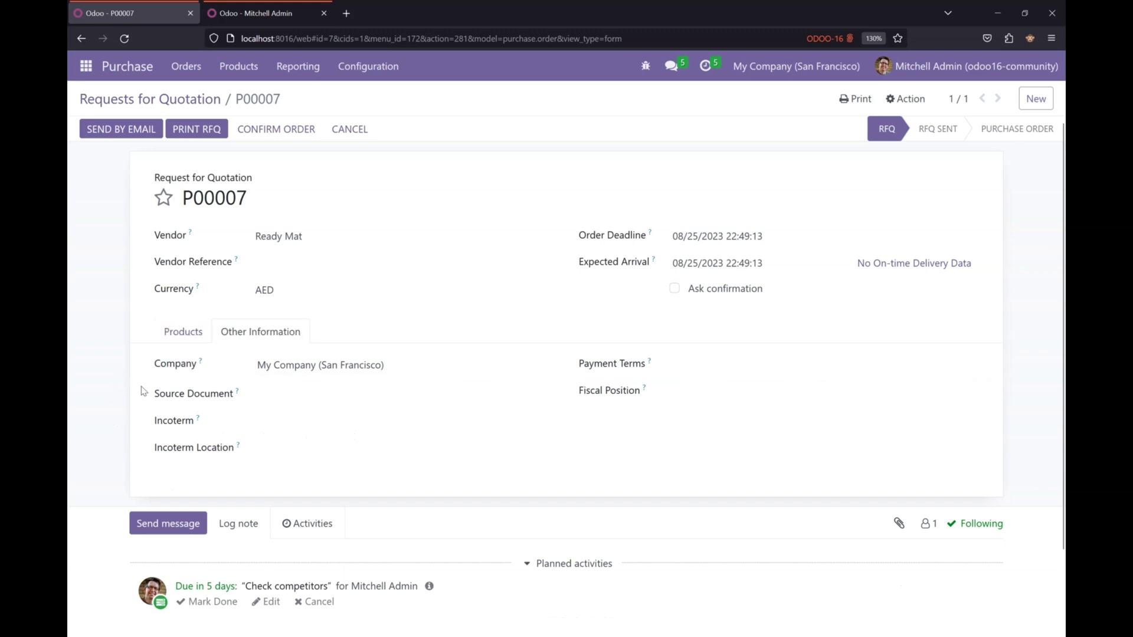